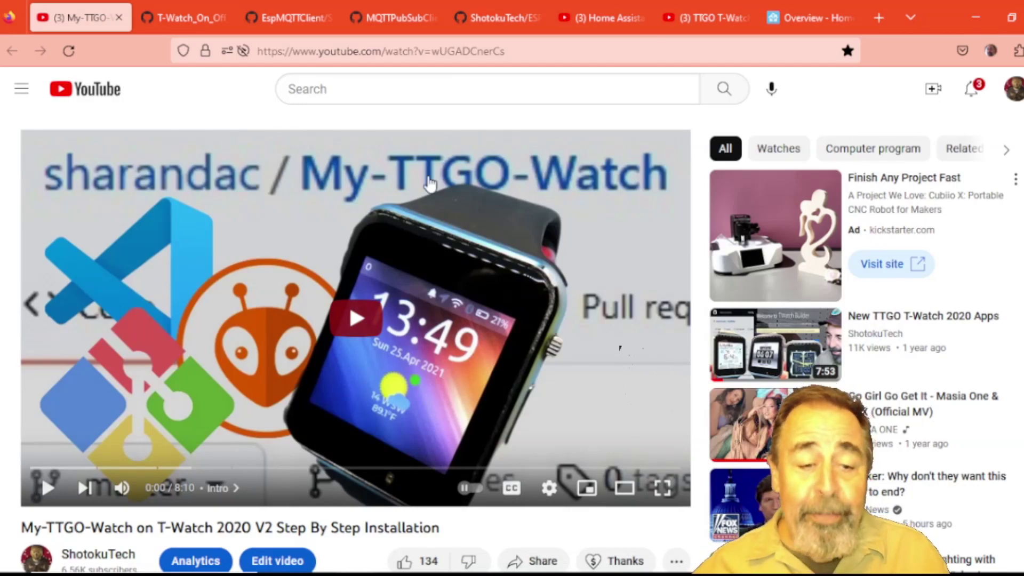
scroll(424, 184, "down", 5)
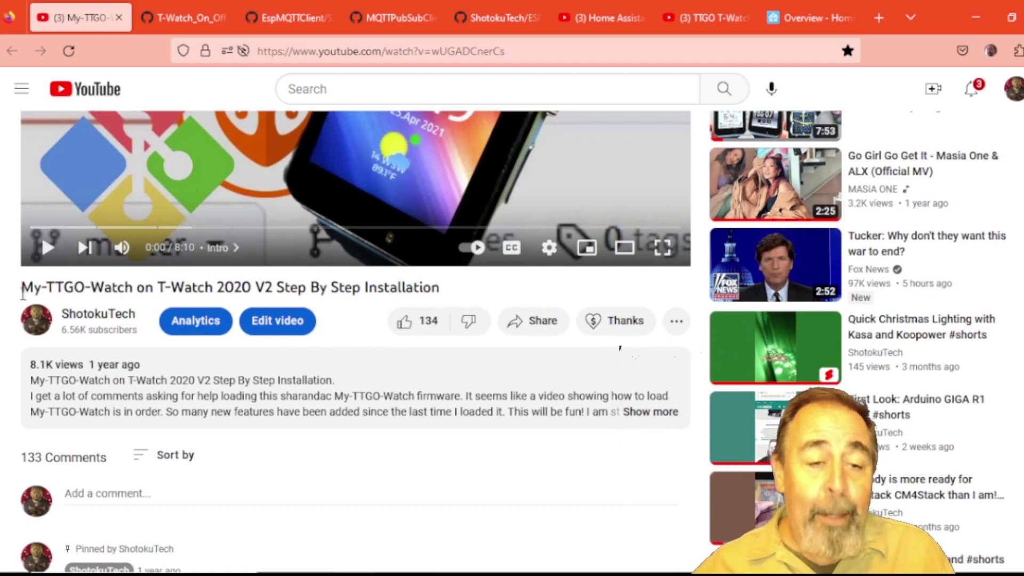
scroll(370, 283, "down", 15)
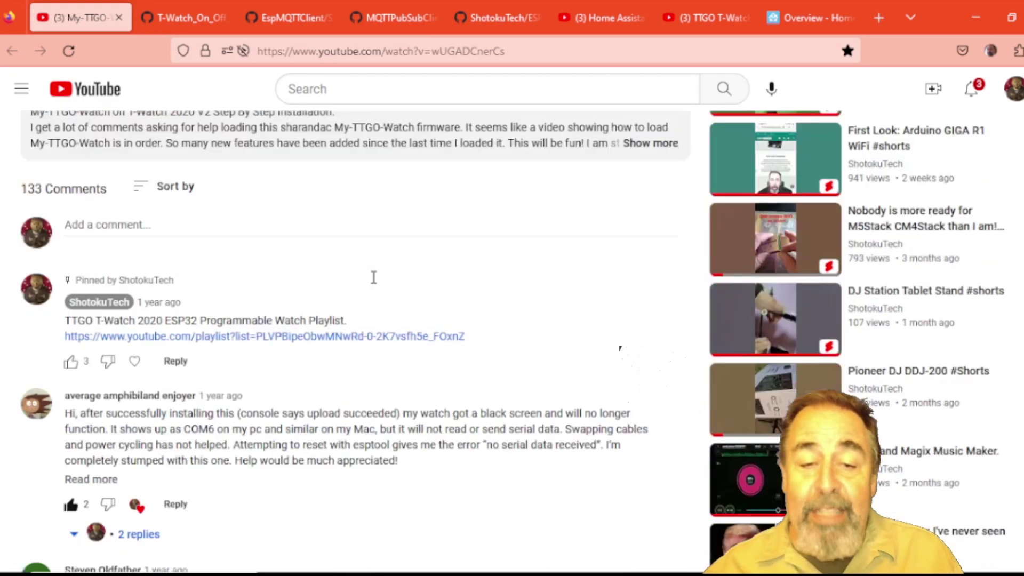
scroll(369, 278, "down", 15)
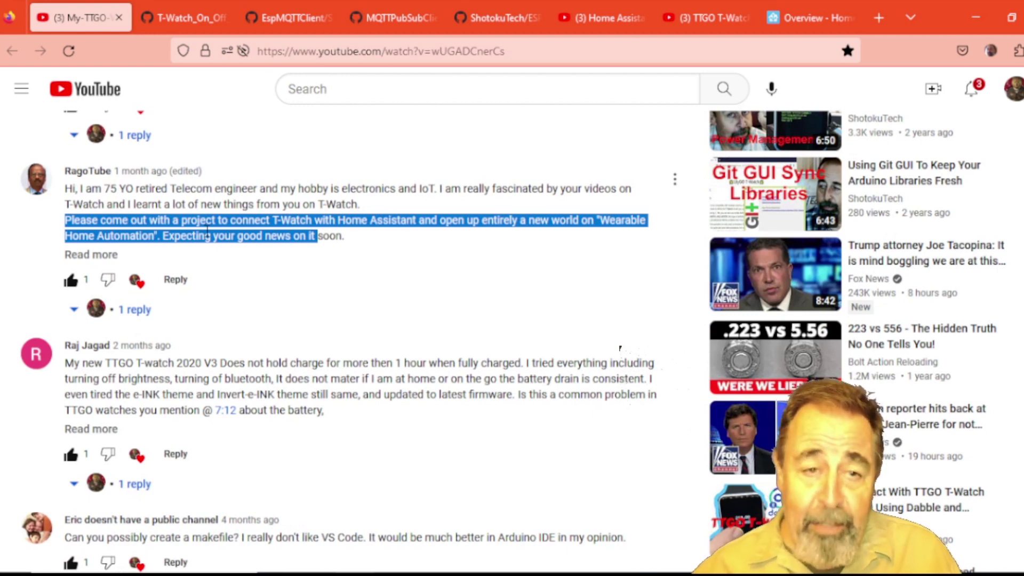
left_click(181, 17)
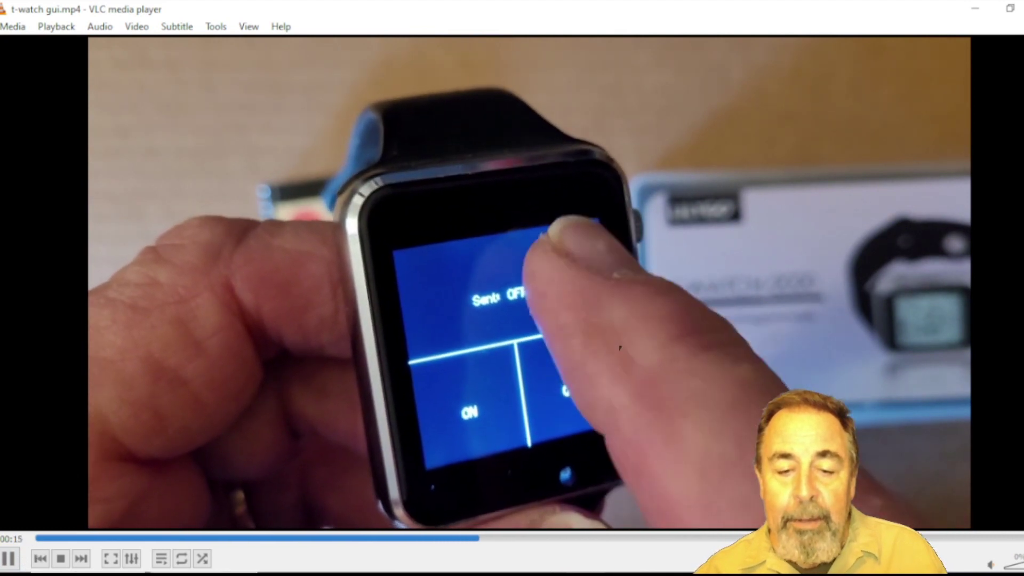
left_click(8, 558)
mouse_move(546, 575)
left_click(373, 539)
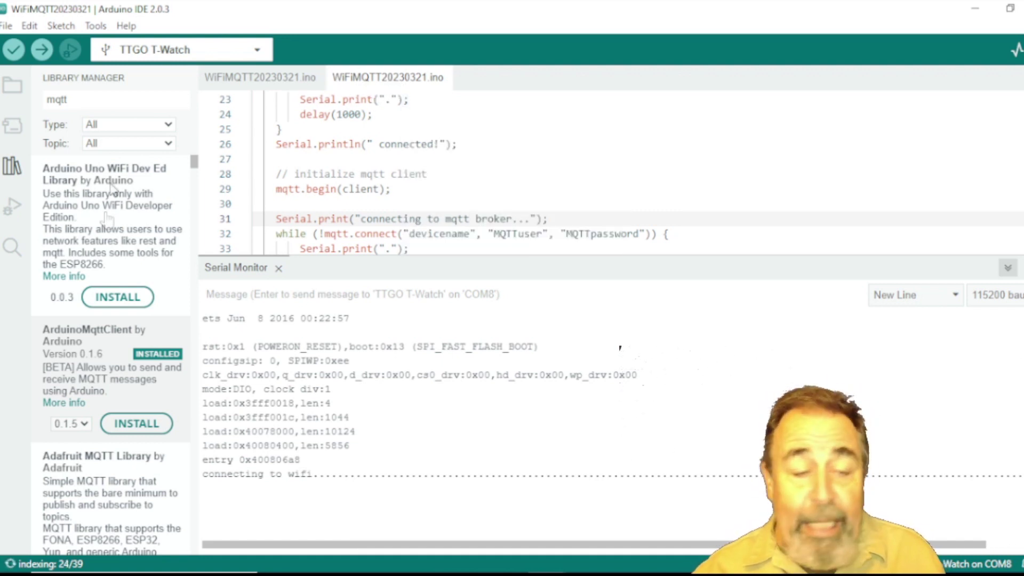
scroll(104, 378, "down", 10)
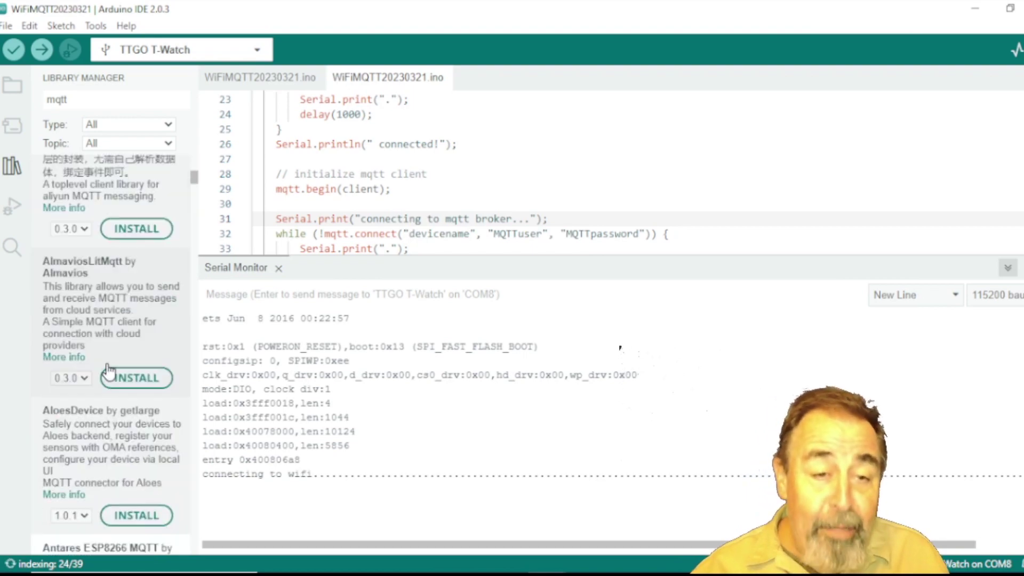
scroll(106, 371, "down", 15)
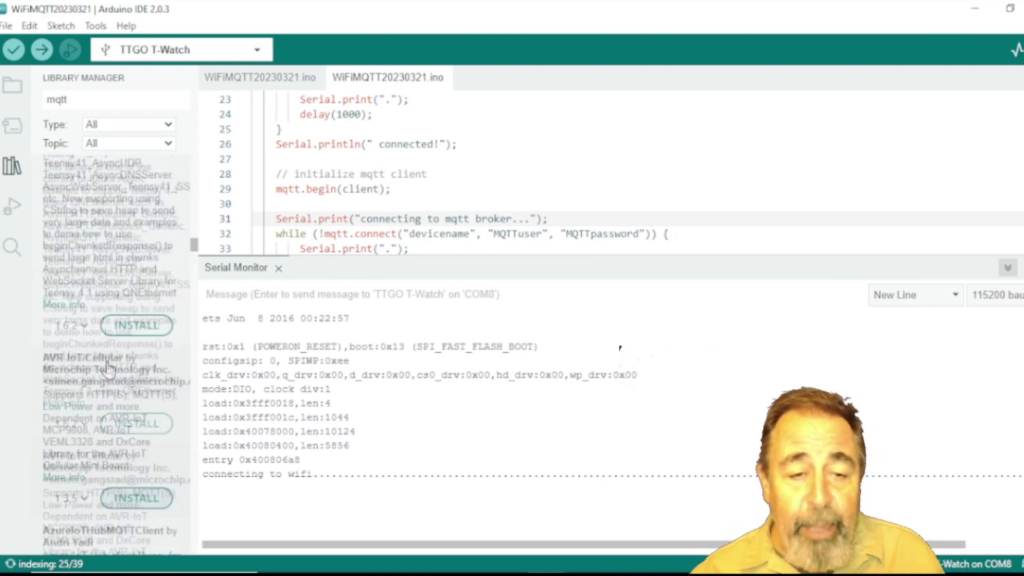
scroll(107, 362, "up", 15)
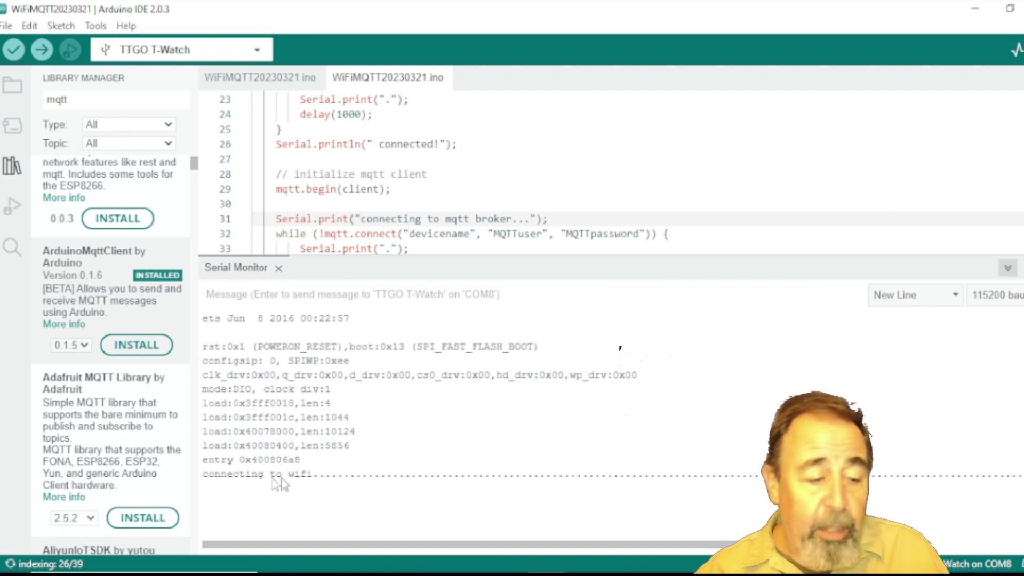
left_click_drag(259, 475, 994, 475)
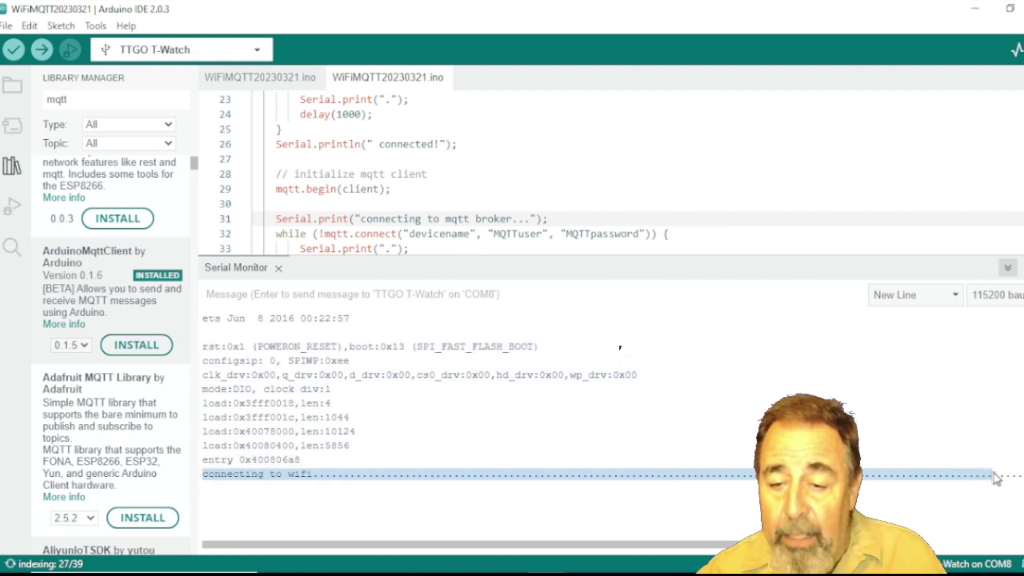
left_click(224, 61)
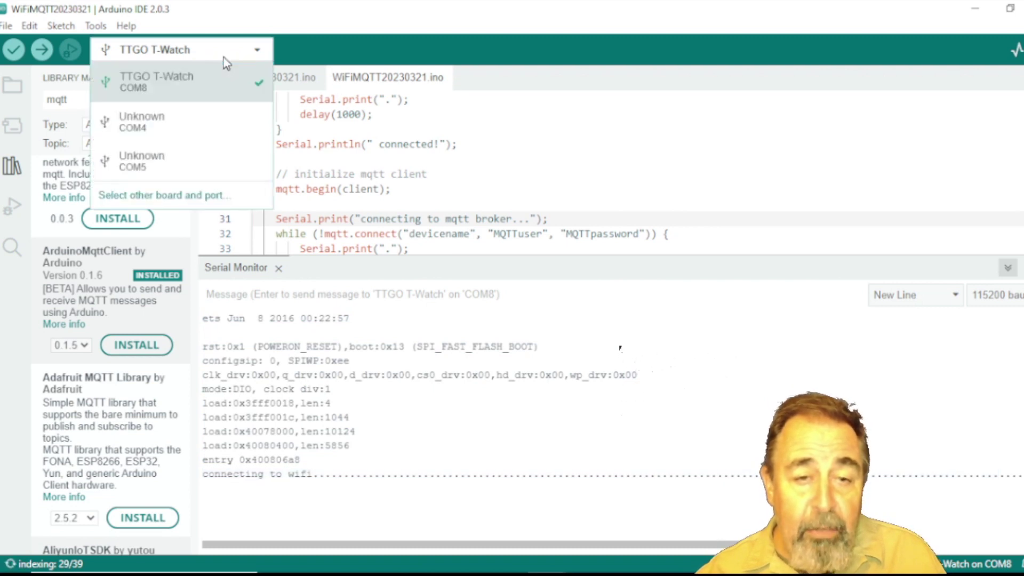
left_click(223, 59)
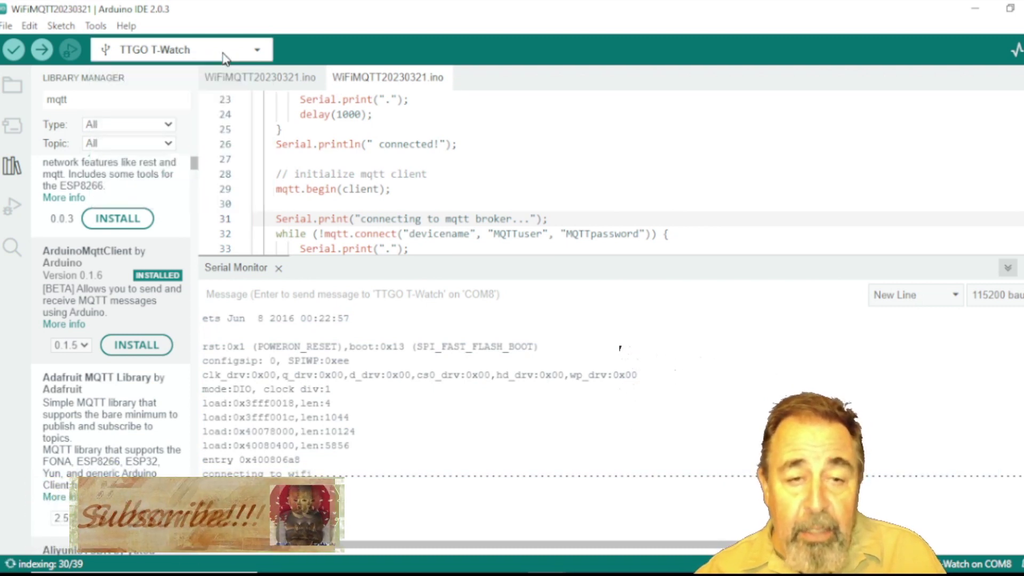
left_click_drag(203, 473, 789, 475)
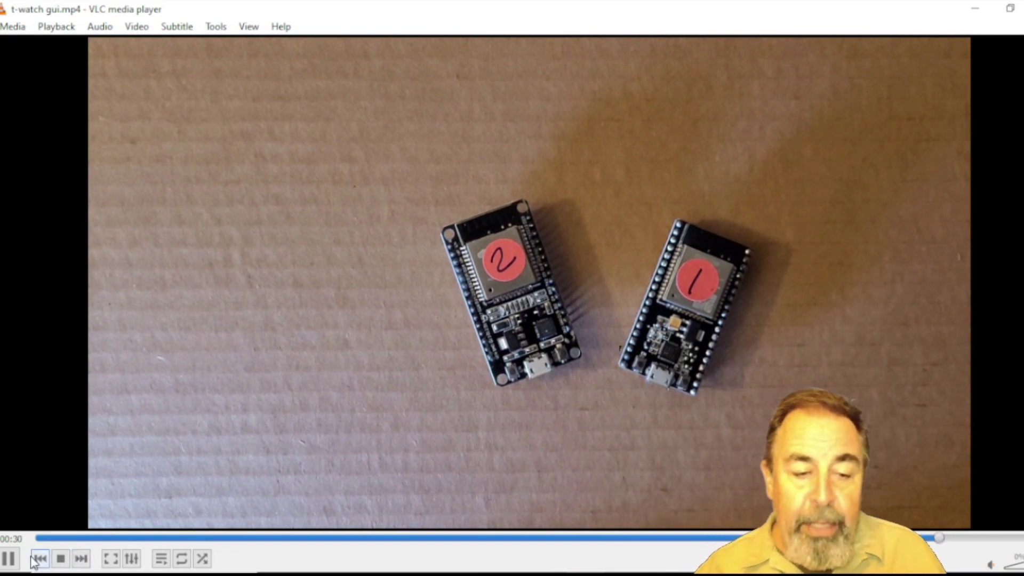
left_click(8, 559)
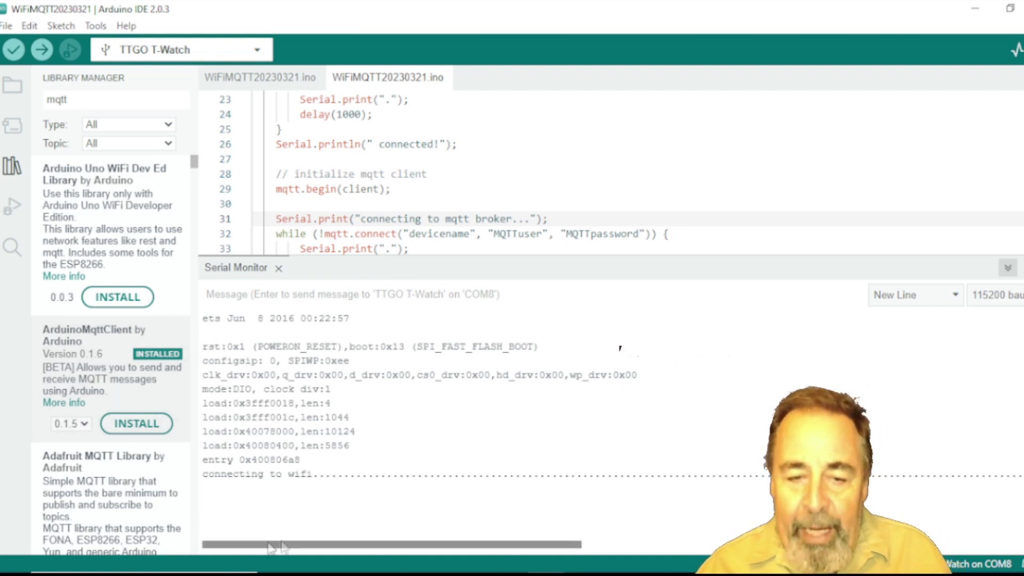
key("alt+Tab")
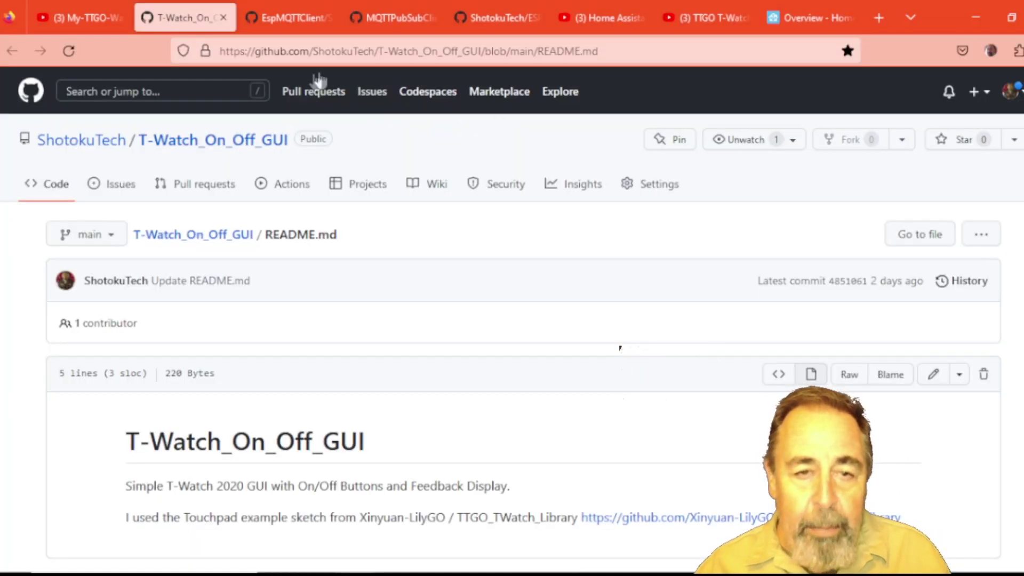
left_click(284, 20)
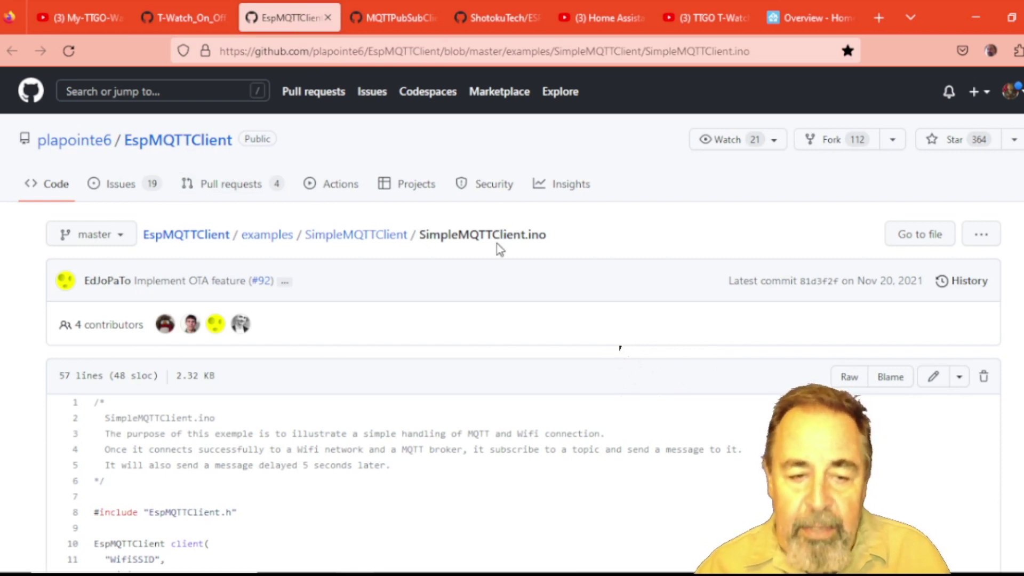
scroll(397, 336, "down", 6)
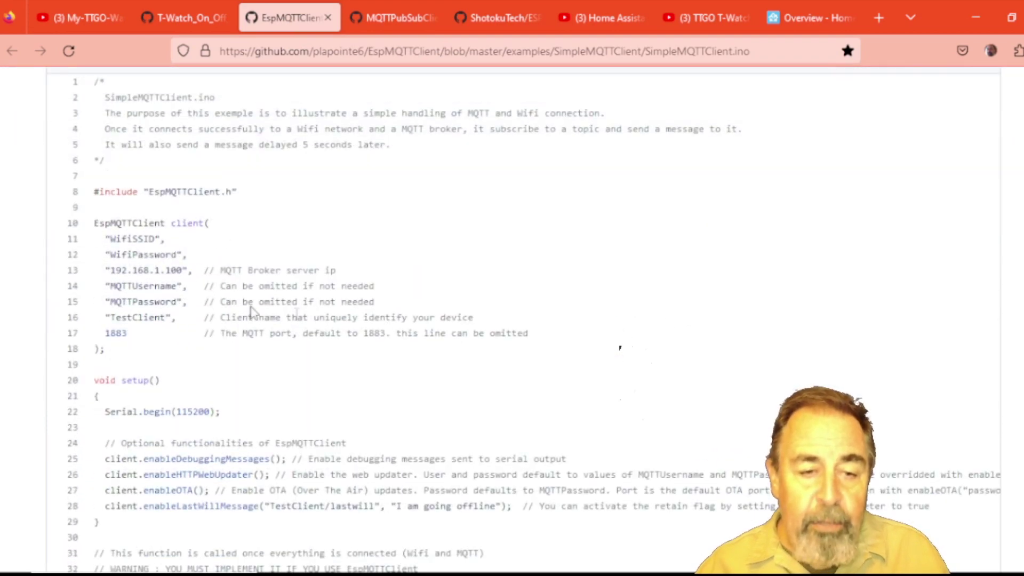
left_click_drag(171, 316, 84, 238)
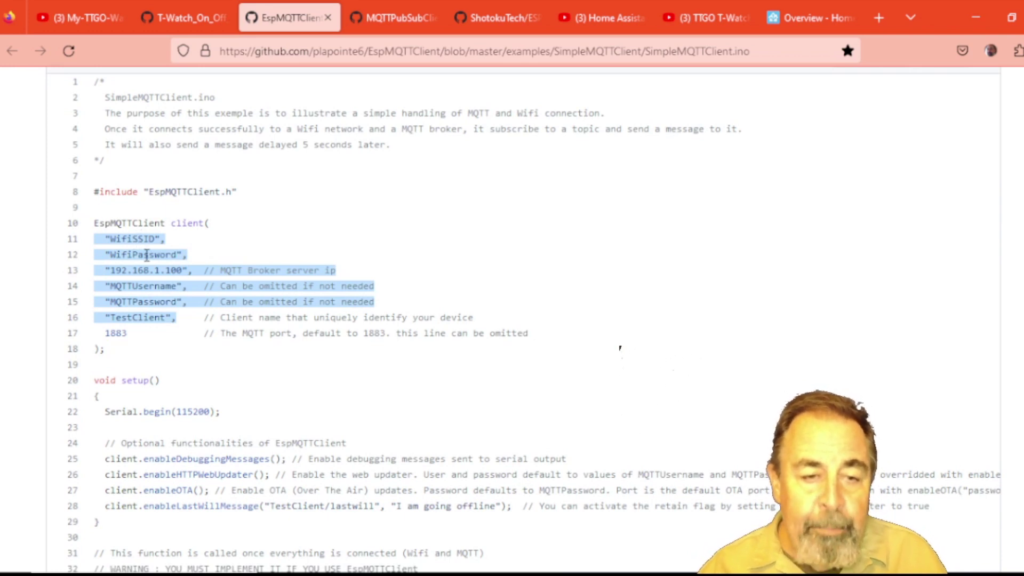
double_click(140, 270)
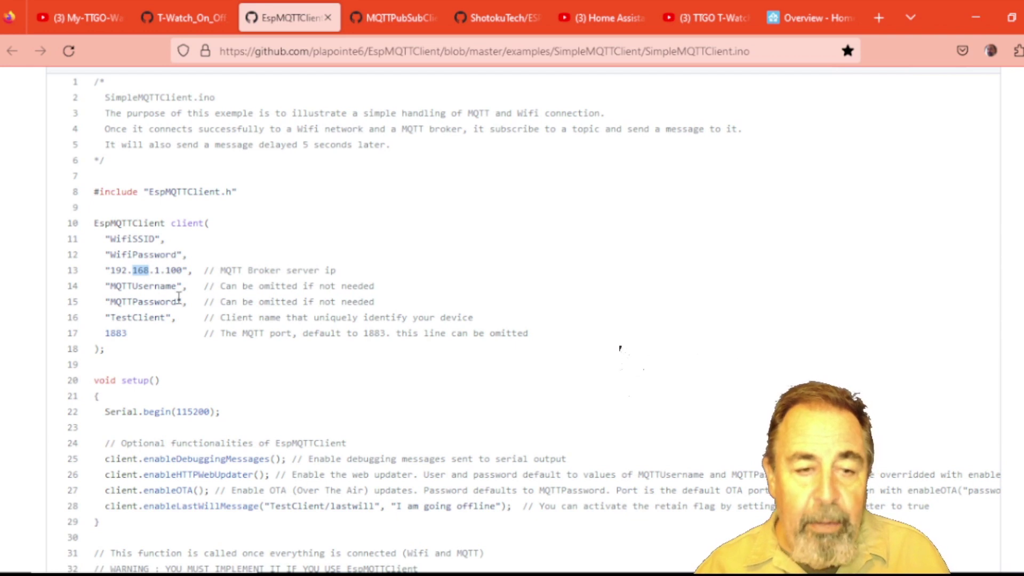
left_click(163, 285)
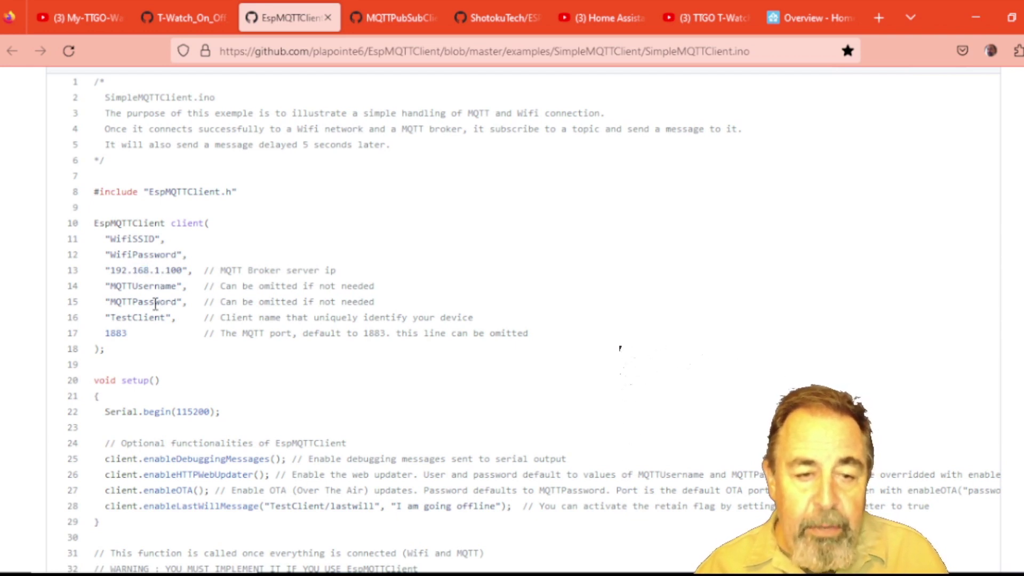
double_click(157, 300)
double_click(142, 318)
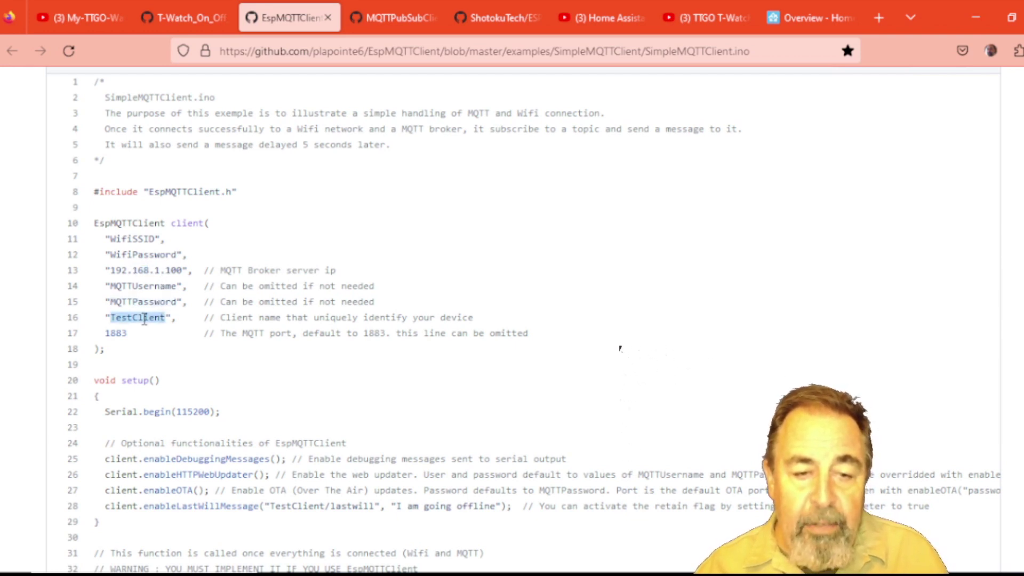
scroll(536, 312, "down", 10)
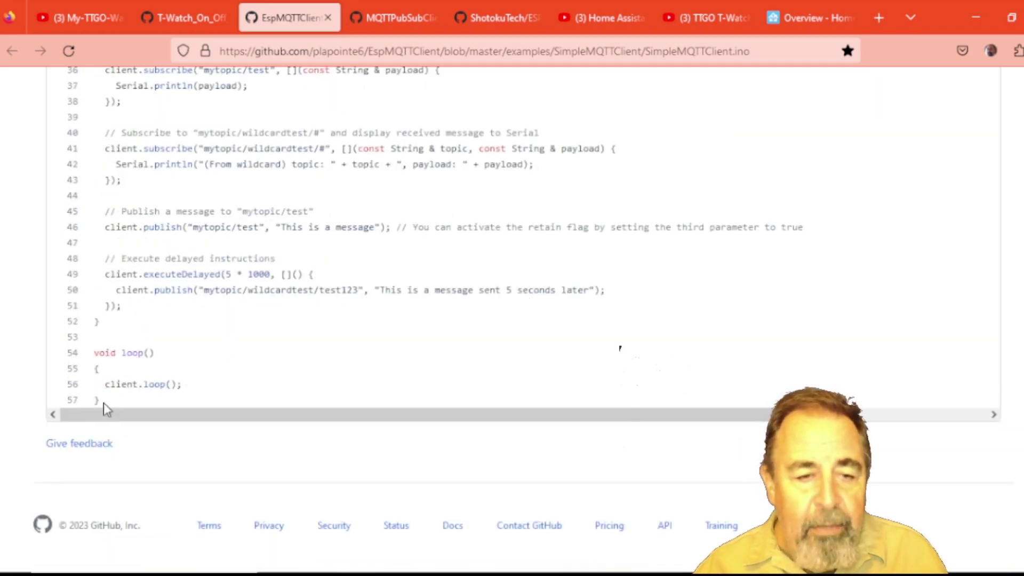
left_click_drag(99, 400, 90, 363)
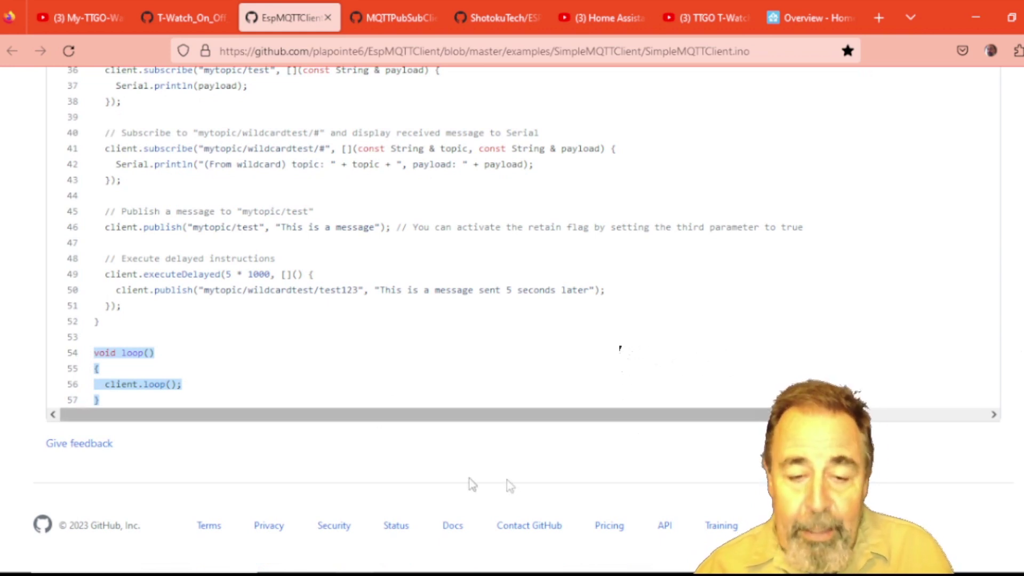
mouse_move(549, 573)
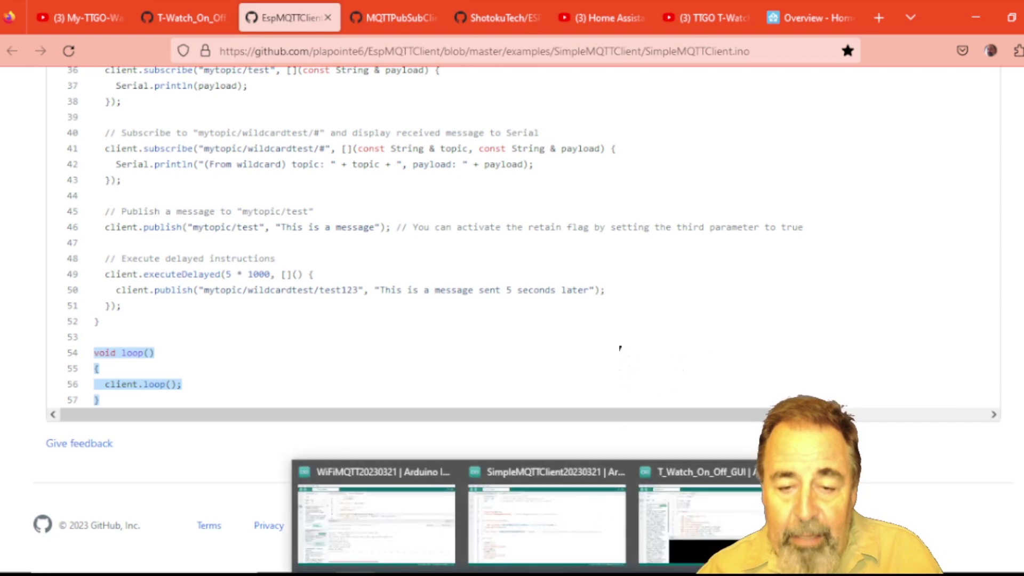
left_click(568, 551)
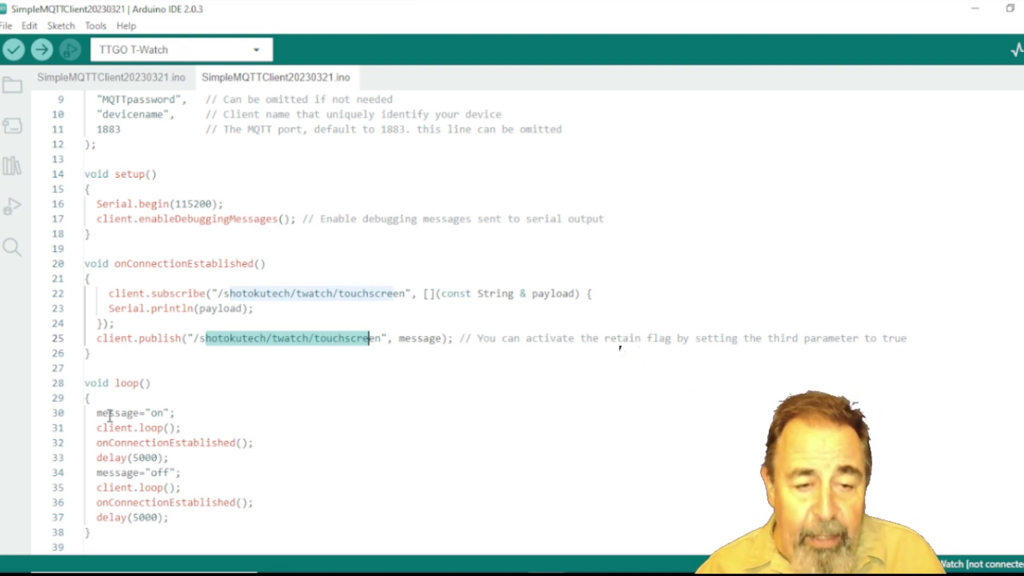
left_click_drag(102, 414, 172, 410)
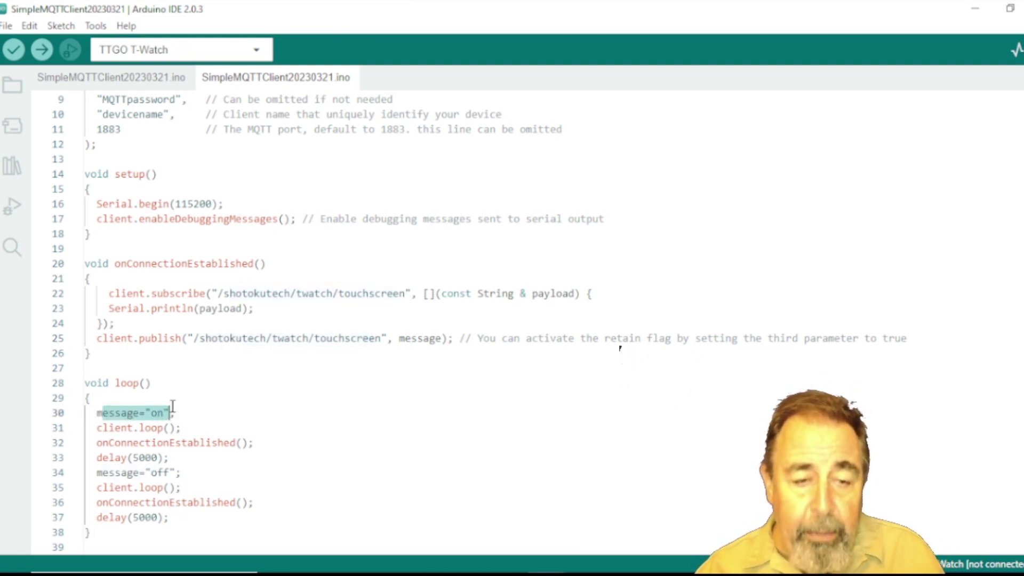
left_click_drag(97, 428, 182, 428)
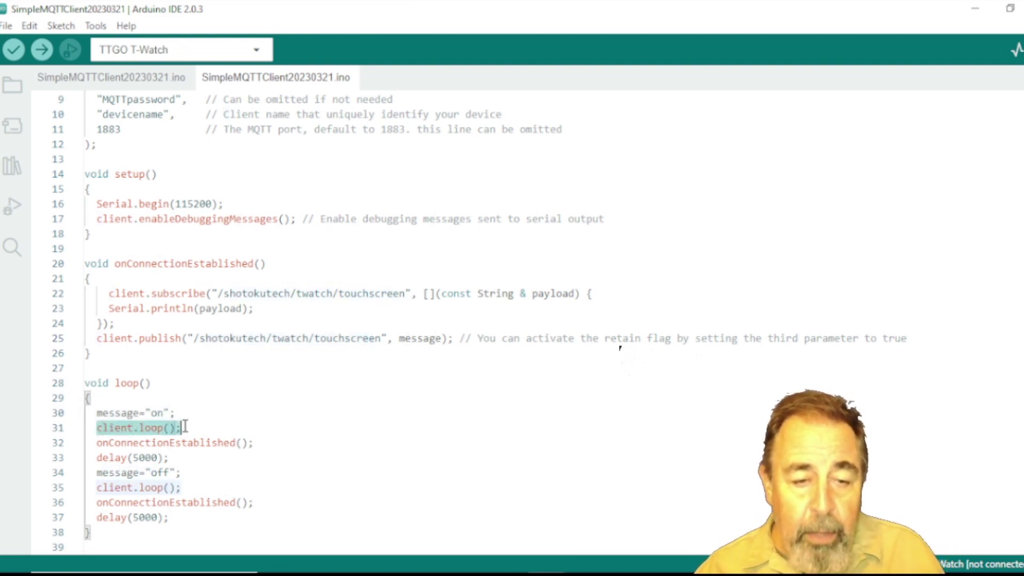
left_click_drag(97, 443, 253, 444)
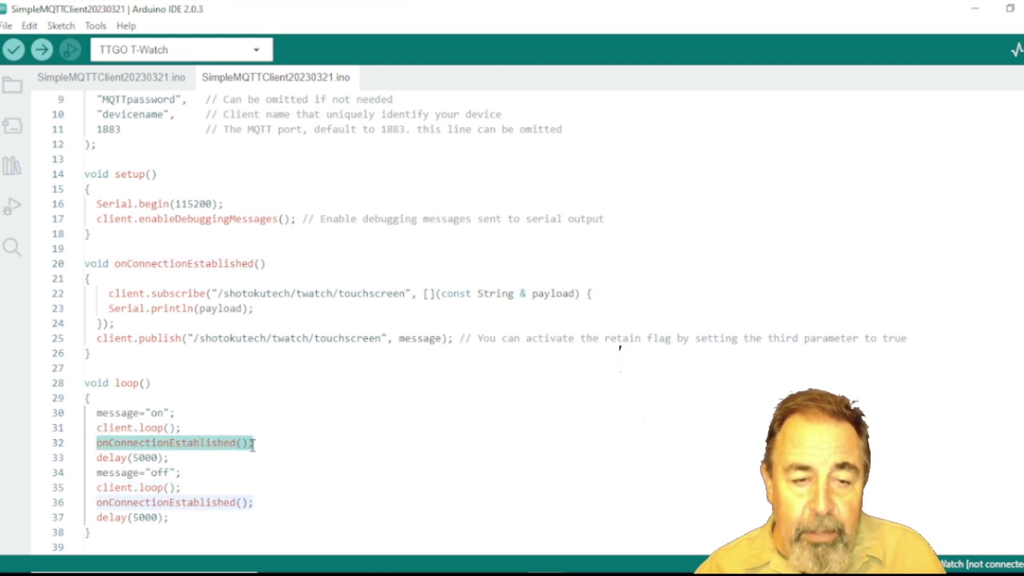
left_click_drag(114, 338, 456, 346)
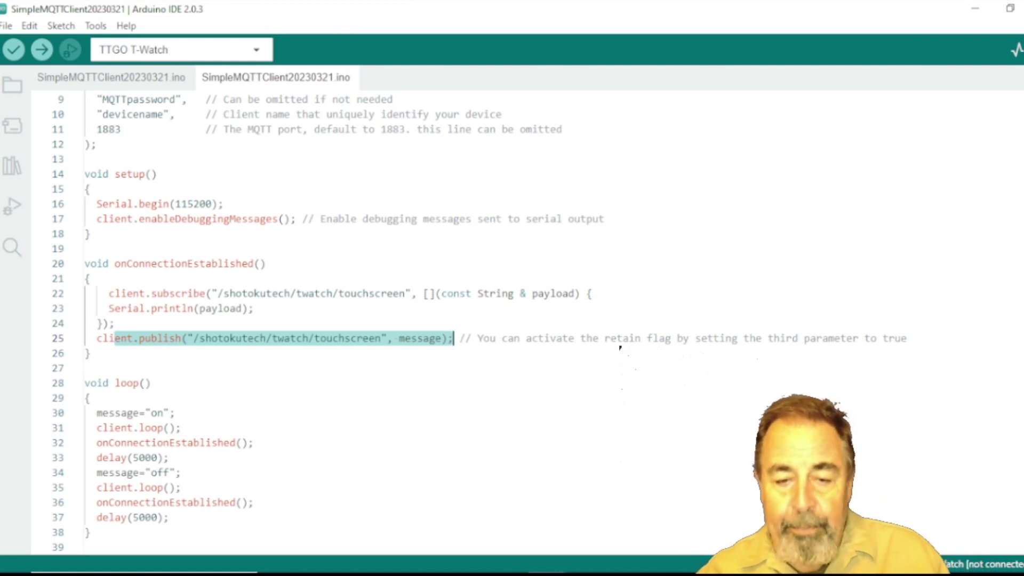
left_click(416, 541)
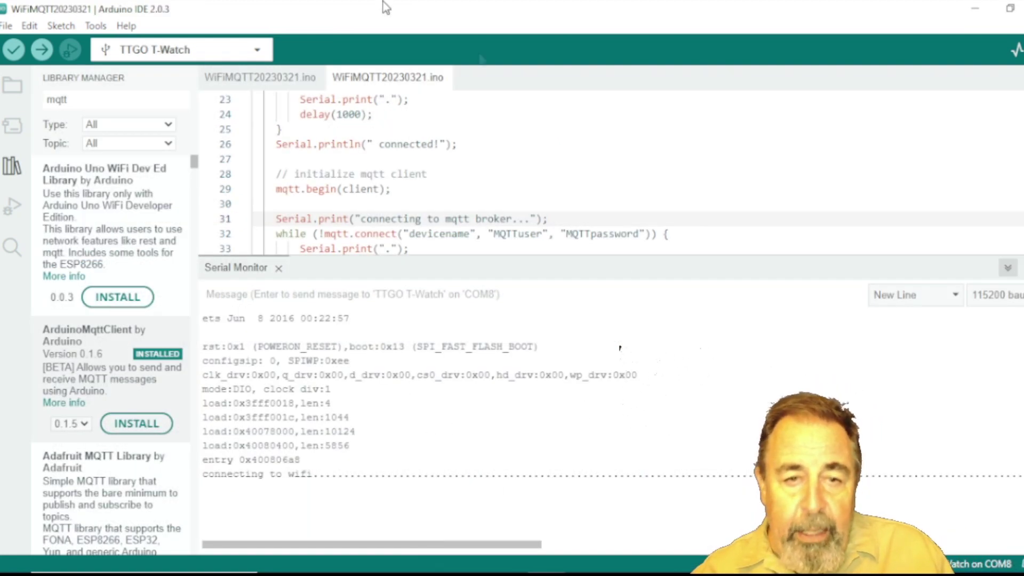
left_click(172, 48)
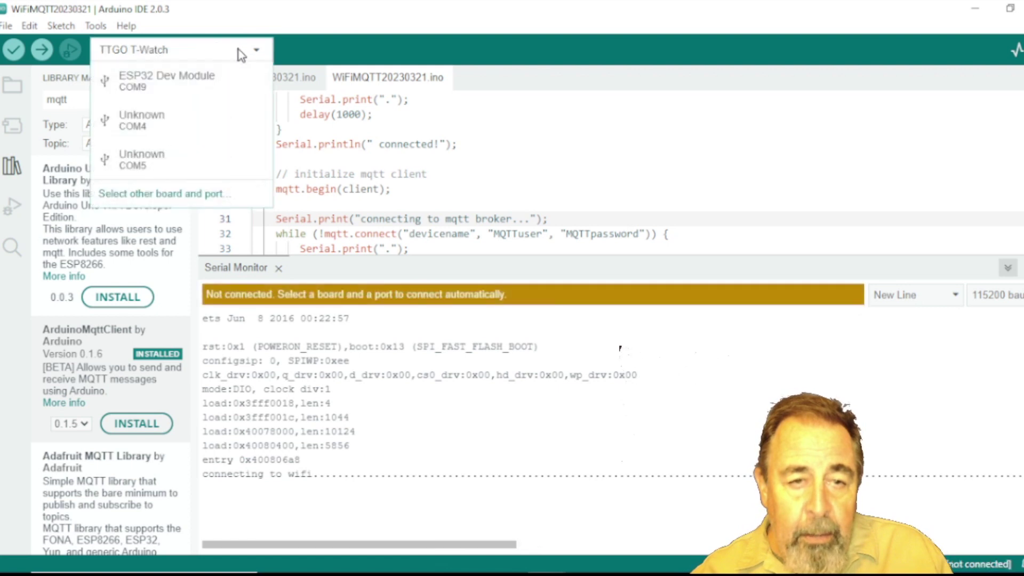
left_click(188, 79)
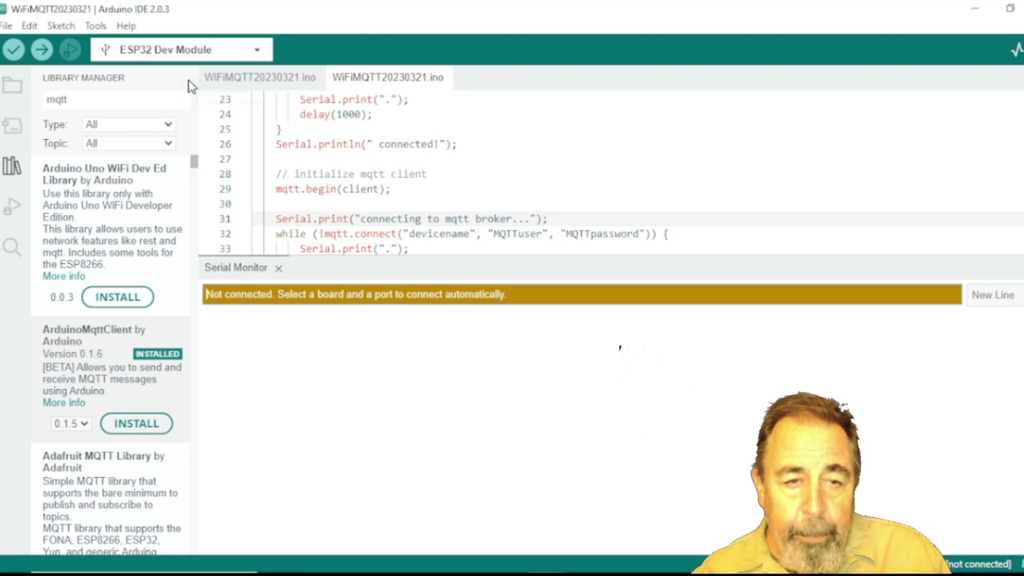
left_click(5, 173)
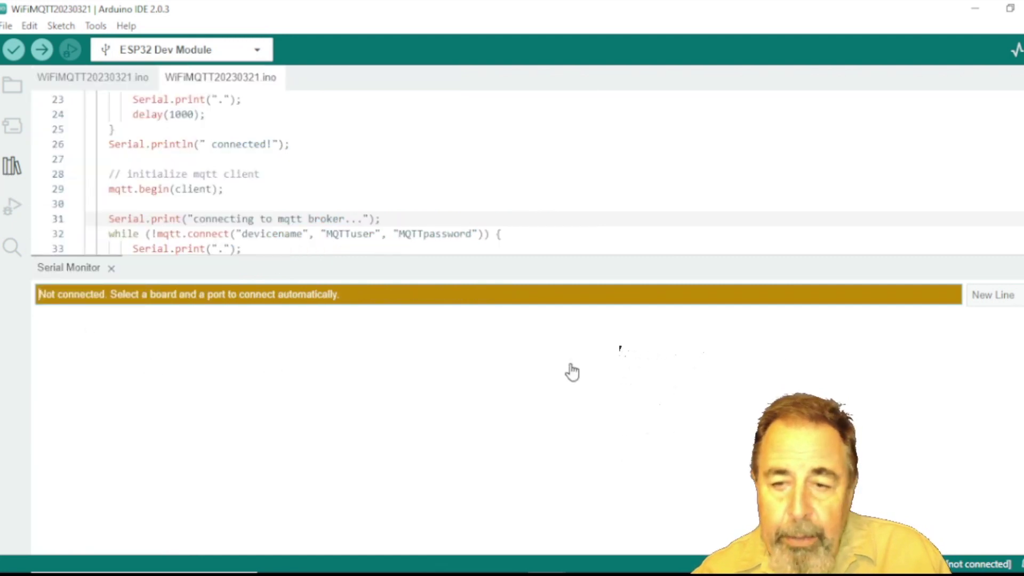
left_click(257, 50)
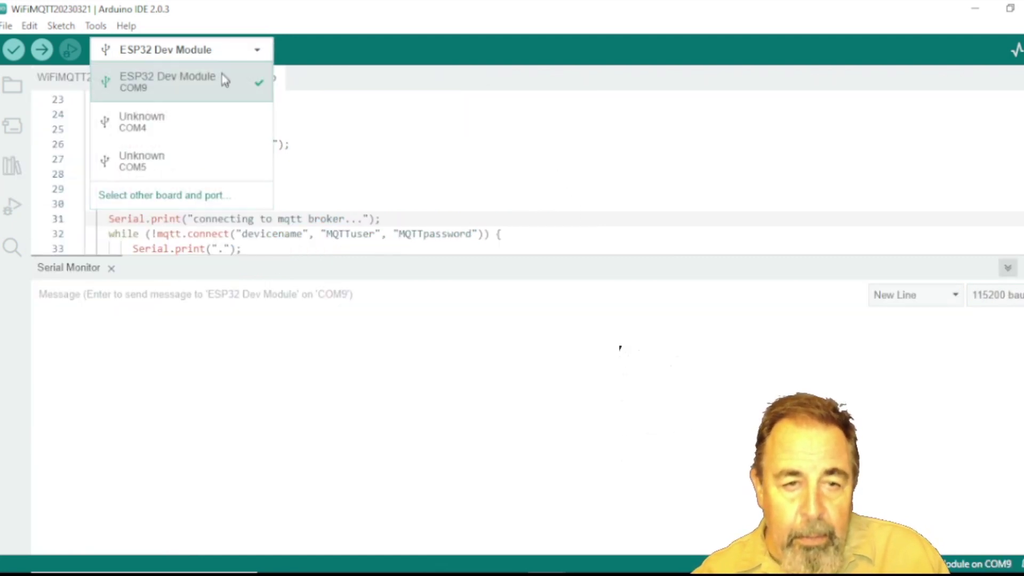
left_click(215, 395)
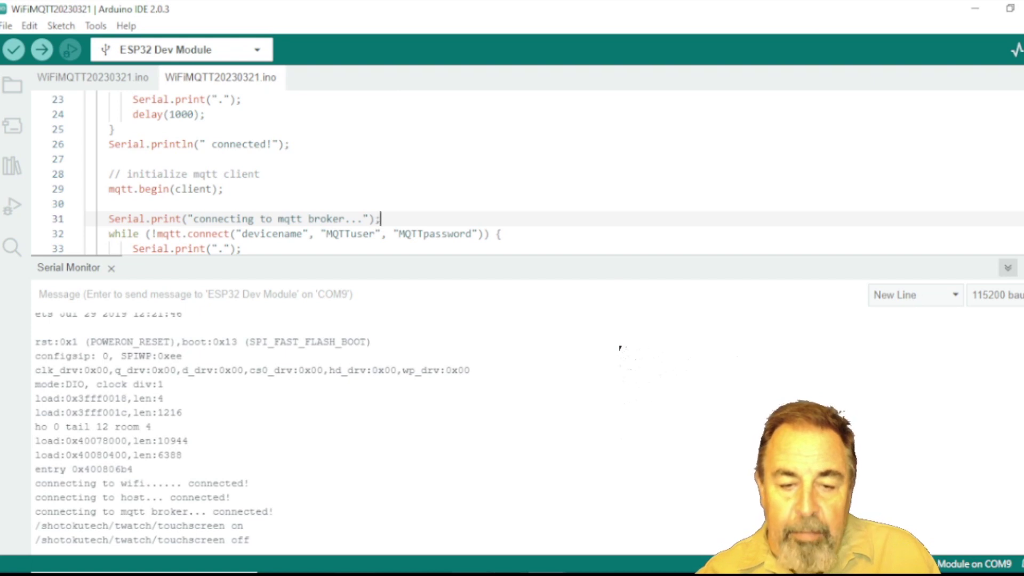
key("alt+Tab")
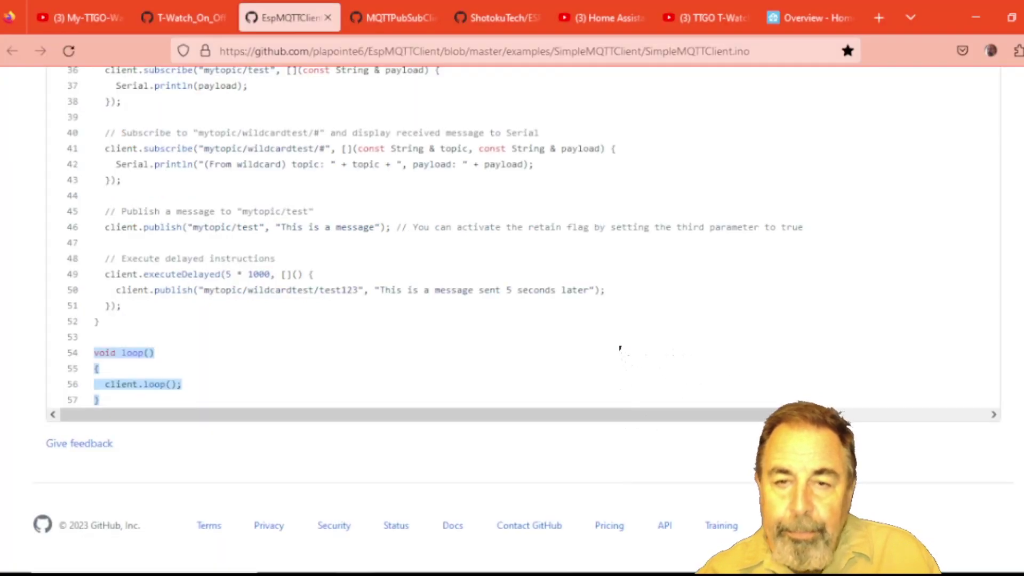
left_click(815, 17)
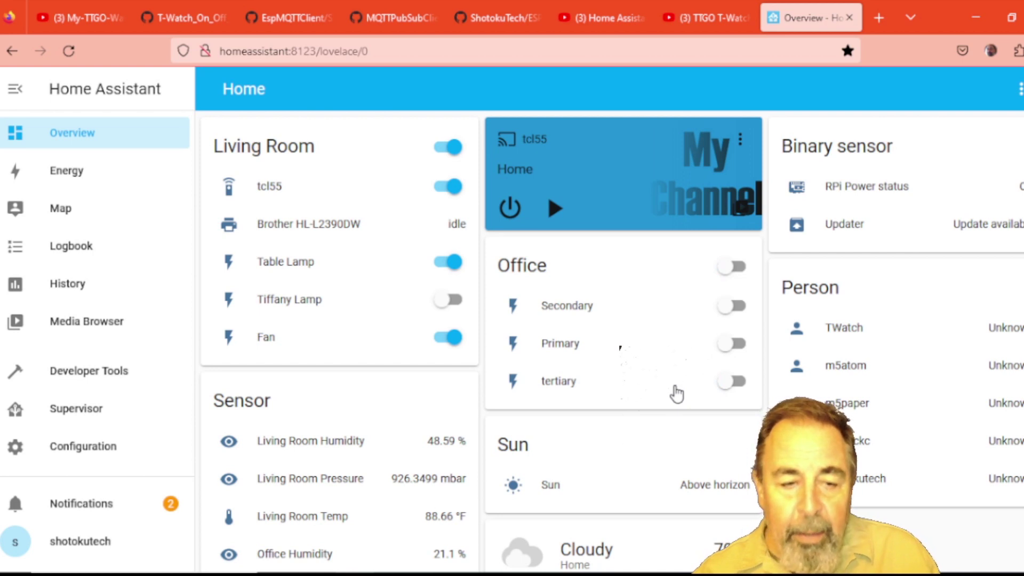
left_click(98, 451)
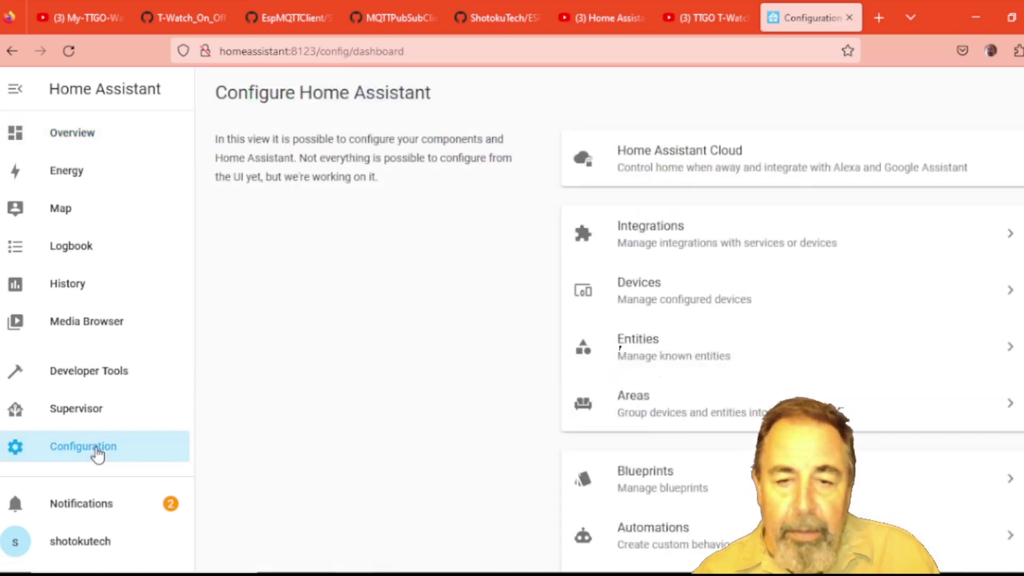
left_click(652, 233)
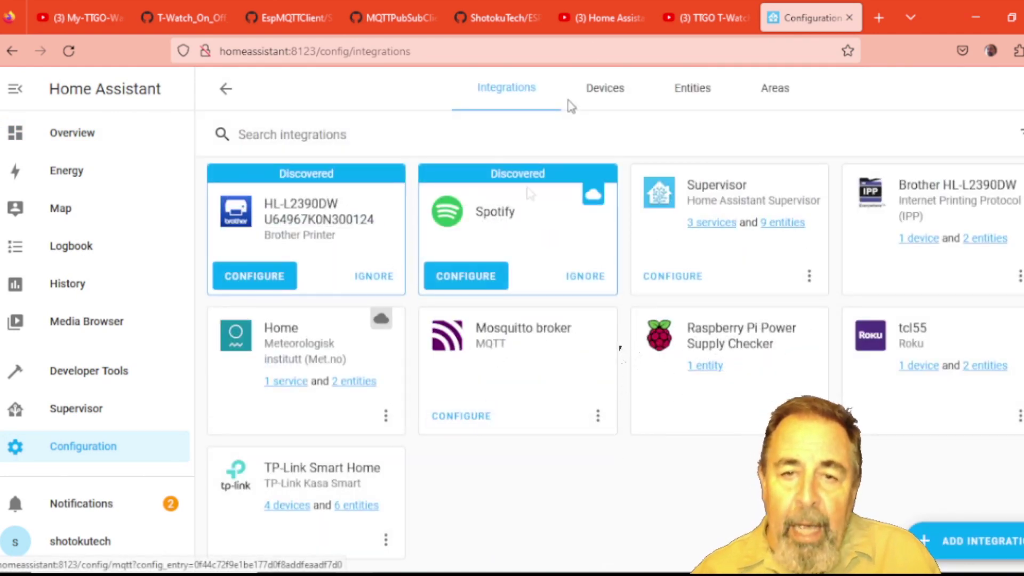
left_click(613, 16)
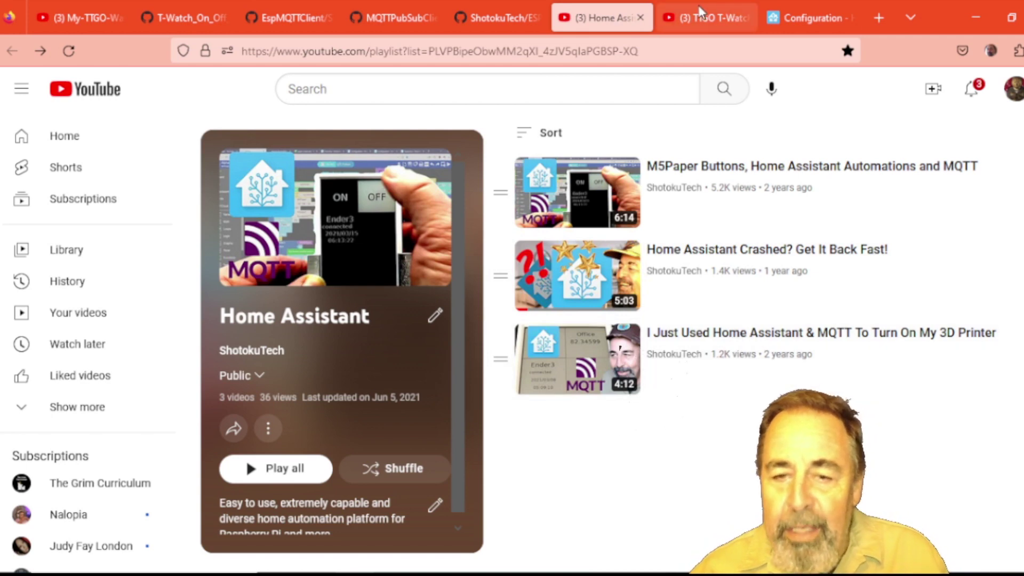
left_click(795, 18)
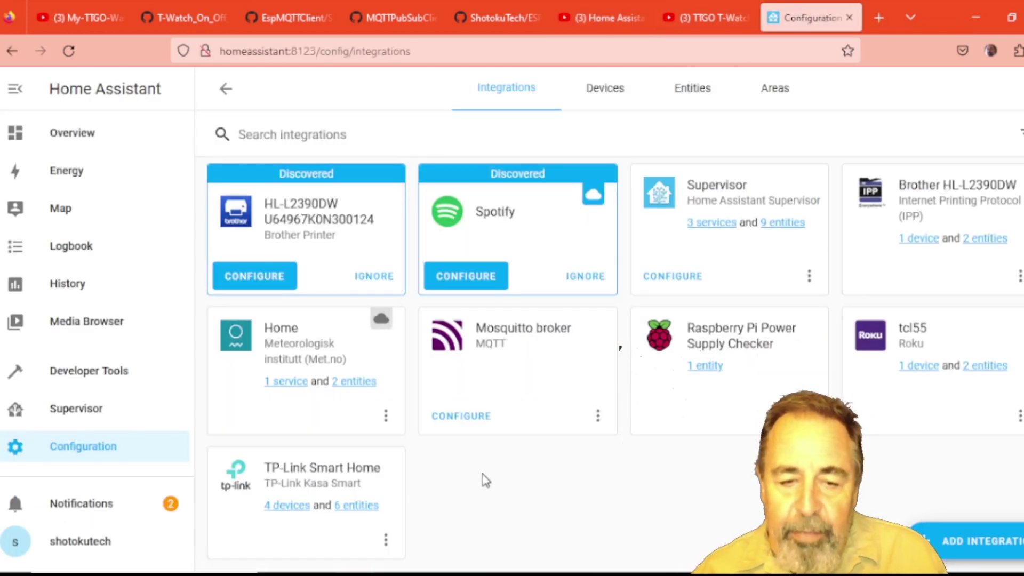
left_click(472, 418)
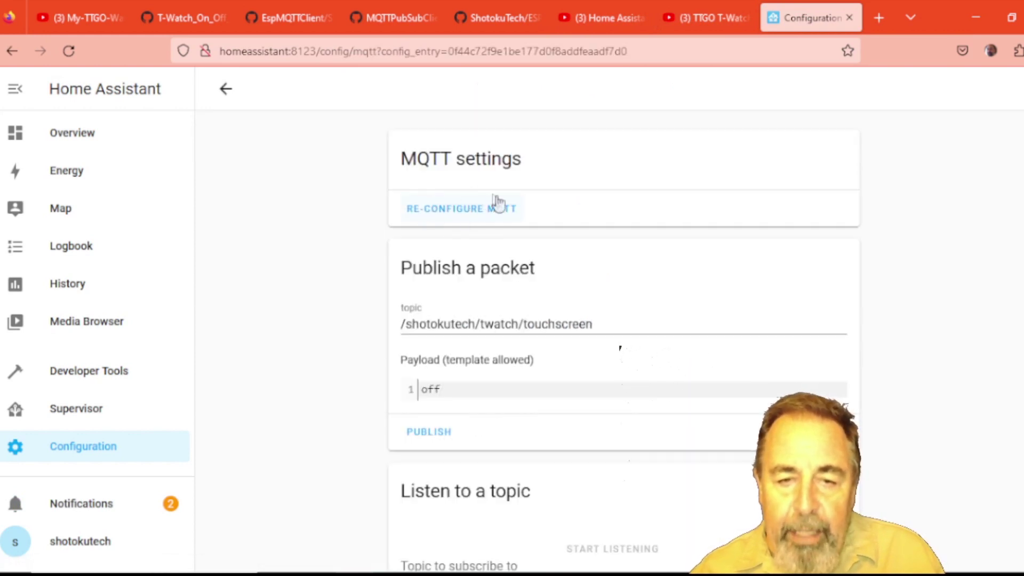
scroll(382, 340, "down", 1)
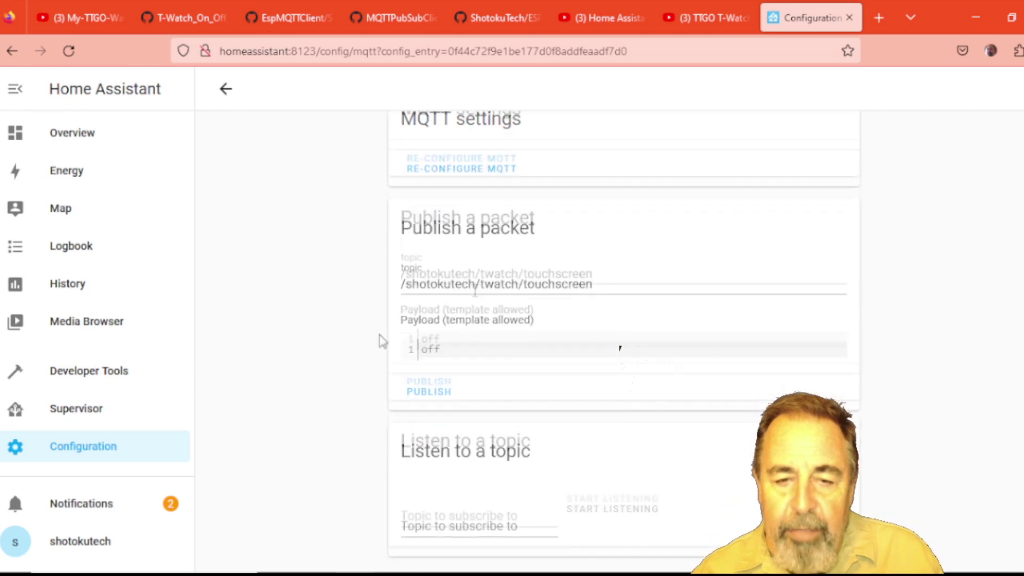
left_click_drag(604, 272, 329, 270)
key("ctrl+c")
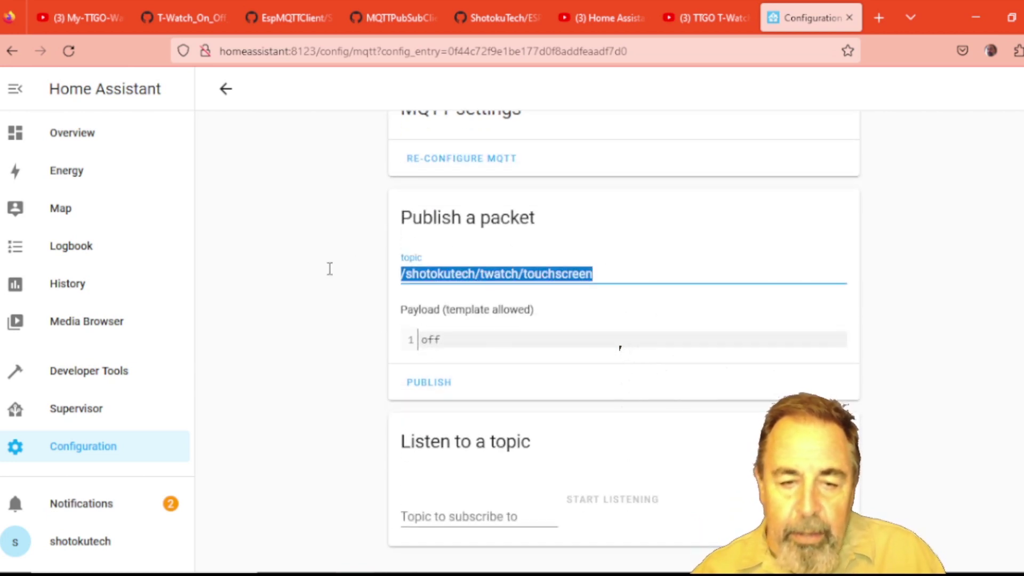
left_click(442, 516)
key("ctrl+v")
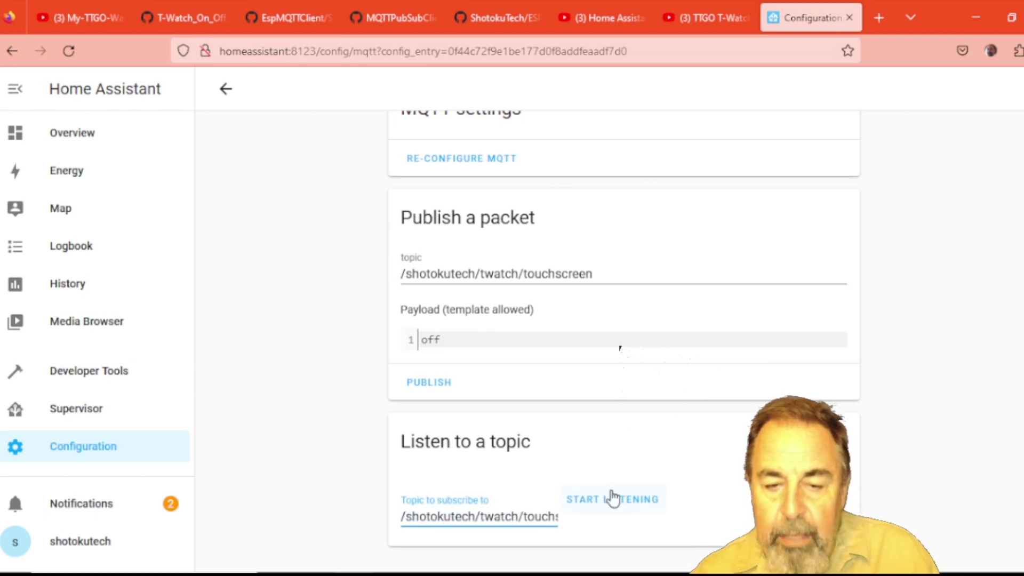
left_click(618, 501)
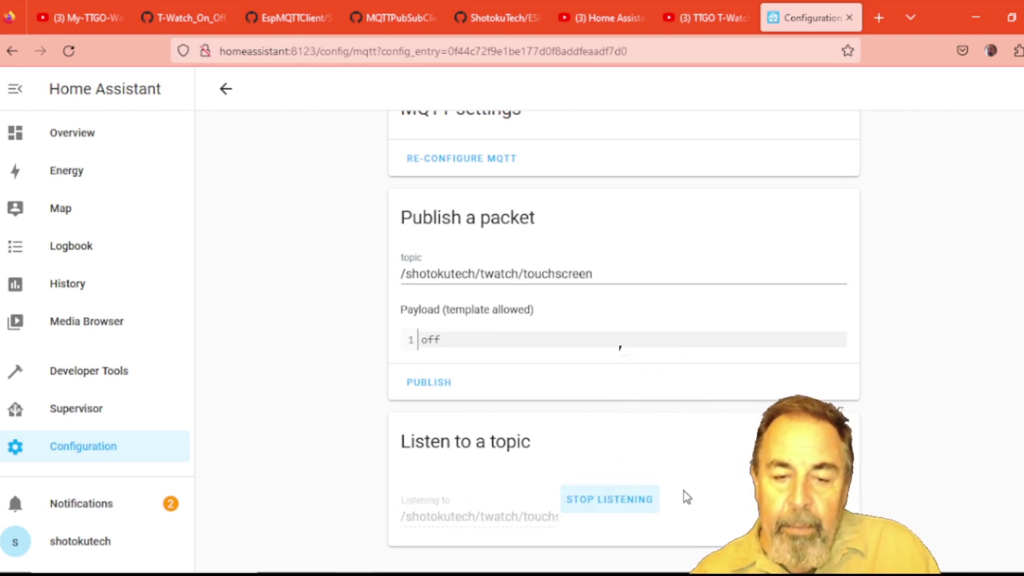
scroll(686, 486, "down", 2)
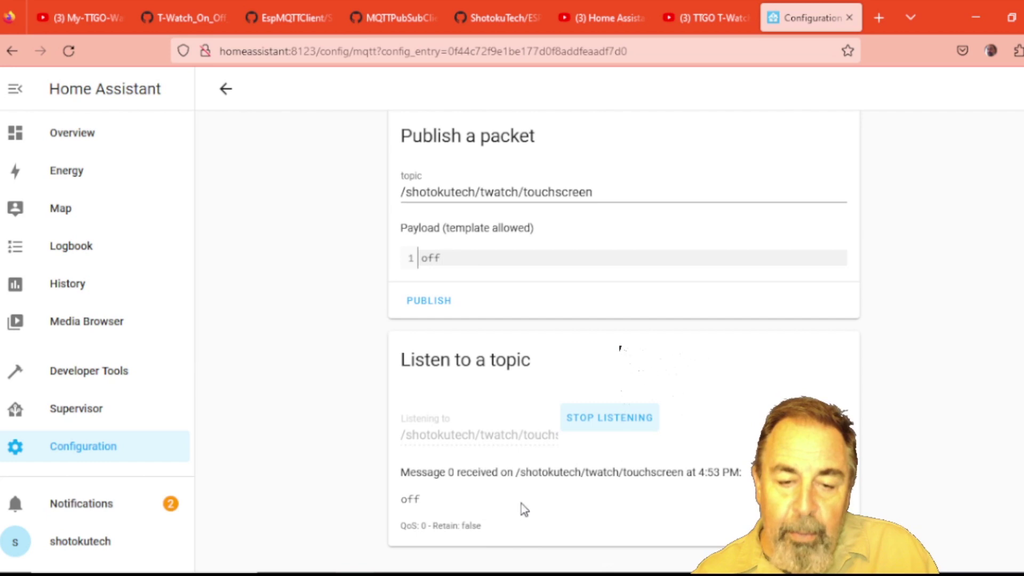
scroll(523, 501, "down", 2)
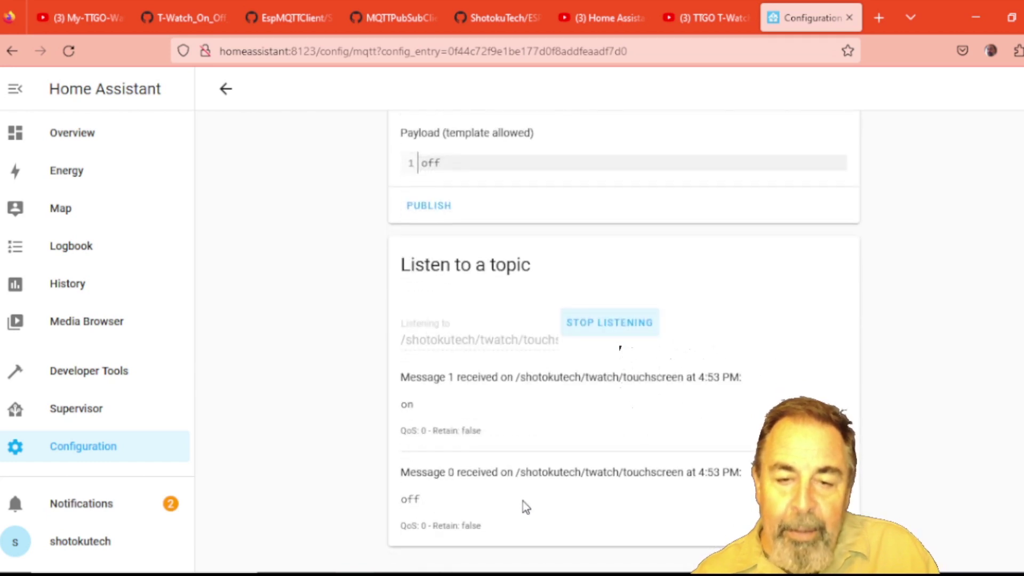
left_click(80, 137)
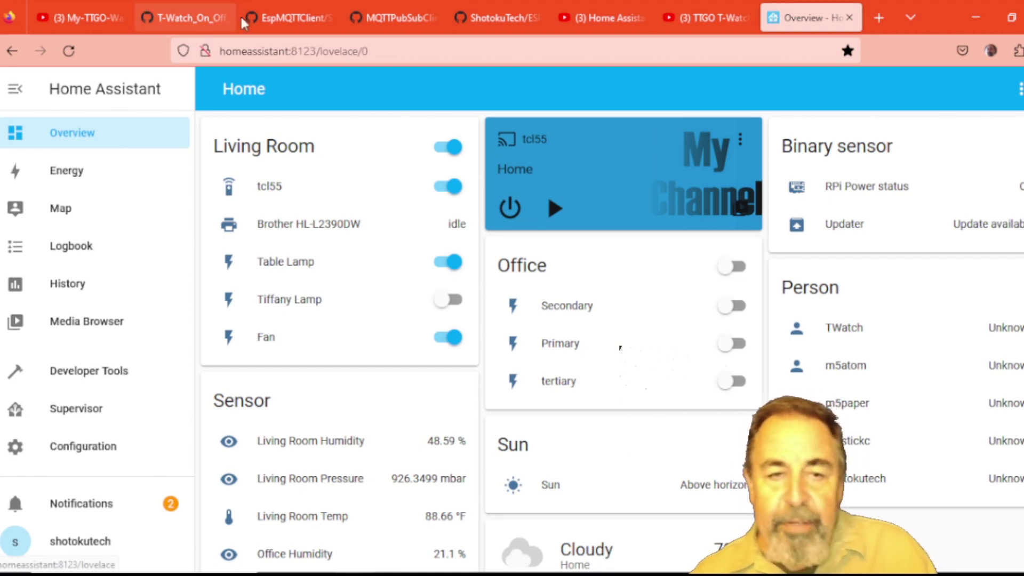
left_click(275, 24)
scroll(269, 160, "up", 15)
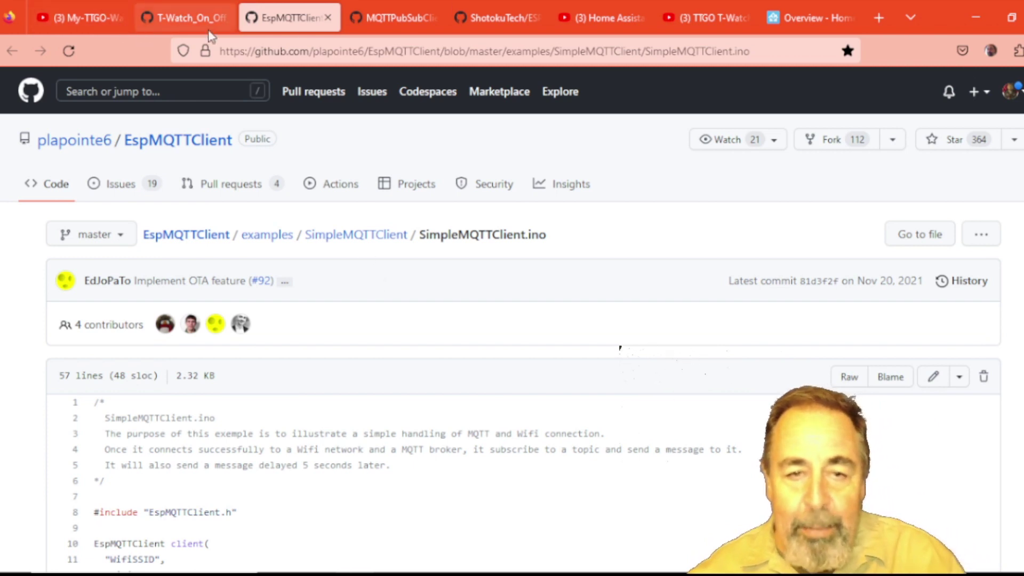
- Open the MQTTPubSubClient WiFiMQTT.ino example and highlight the /hello subscription code on lines 43–46
left_click(400, 24)
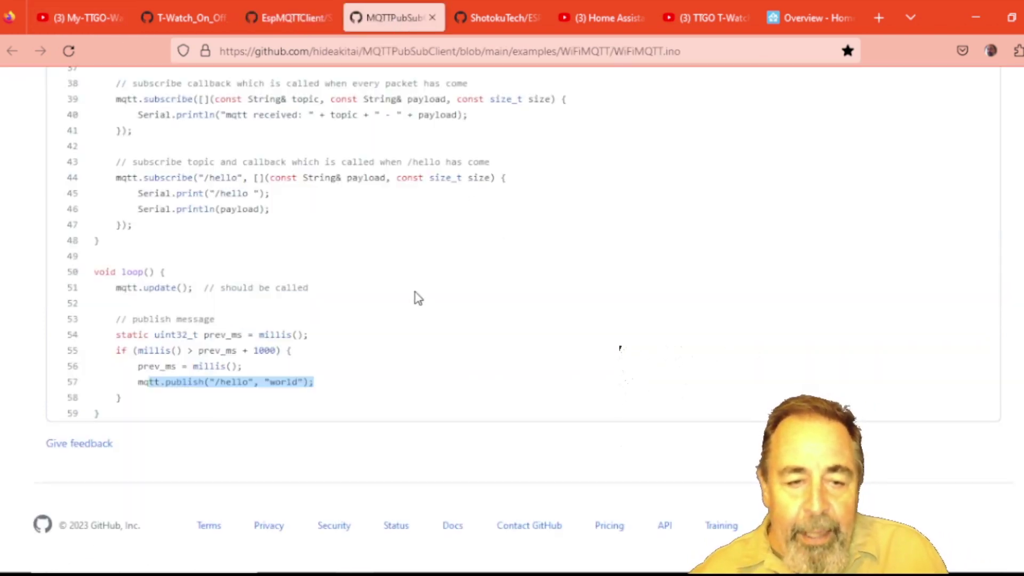
scroll(274, 376, "down", 3)
left_click_drag(331, 397, 96, 291)
scroll(469, 254, "up", 5)
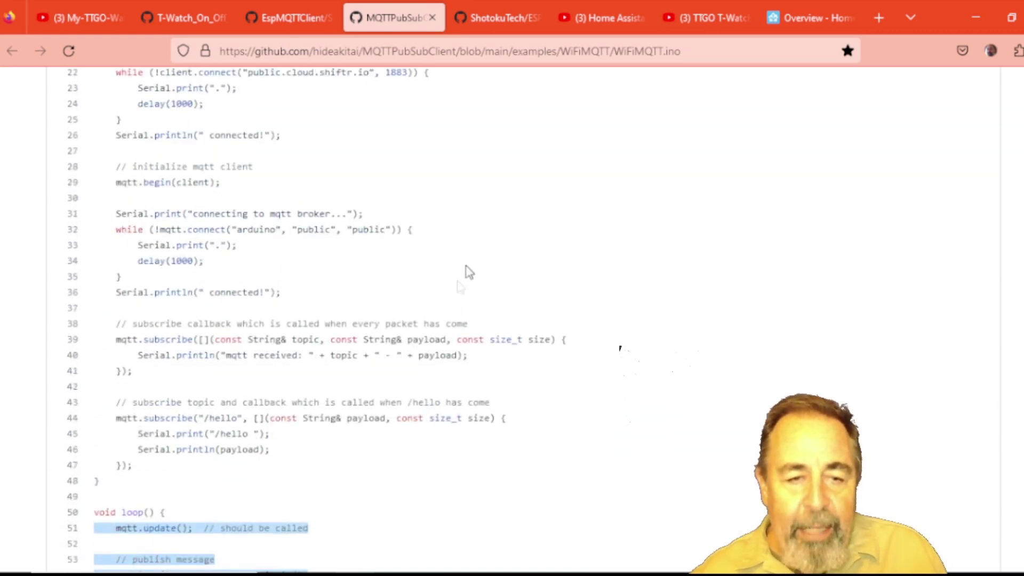
left_click_drag(292, 452, 91, 401)
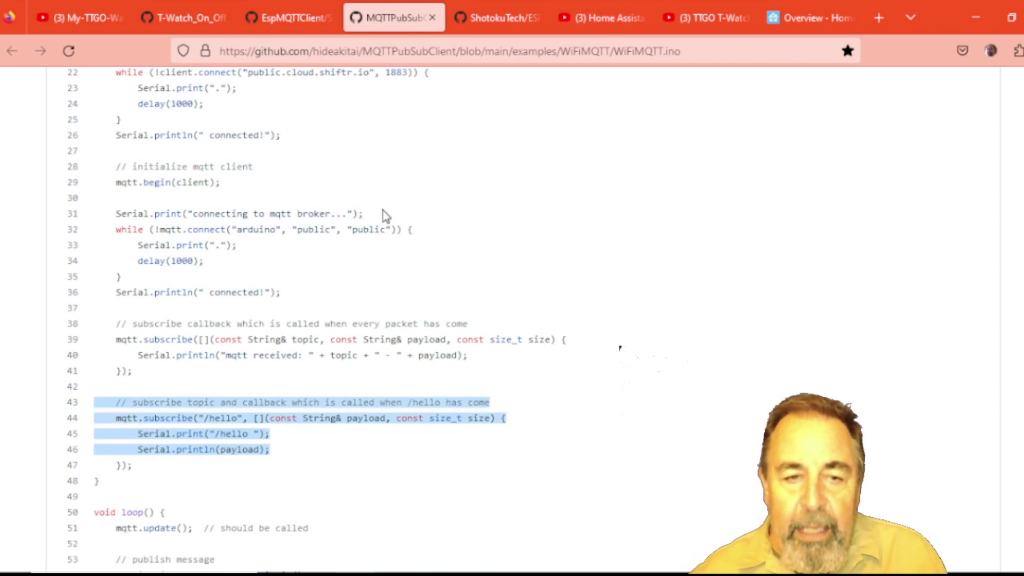
- Highlight the ssid/password lines and connect arguments arduino, public, public, then return to the Arduino sketch
scroll(383, 211, "up", 10)
left_click_drag(295, 293, 154, 269)
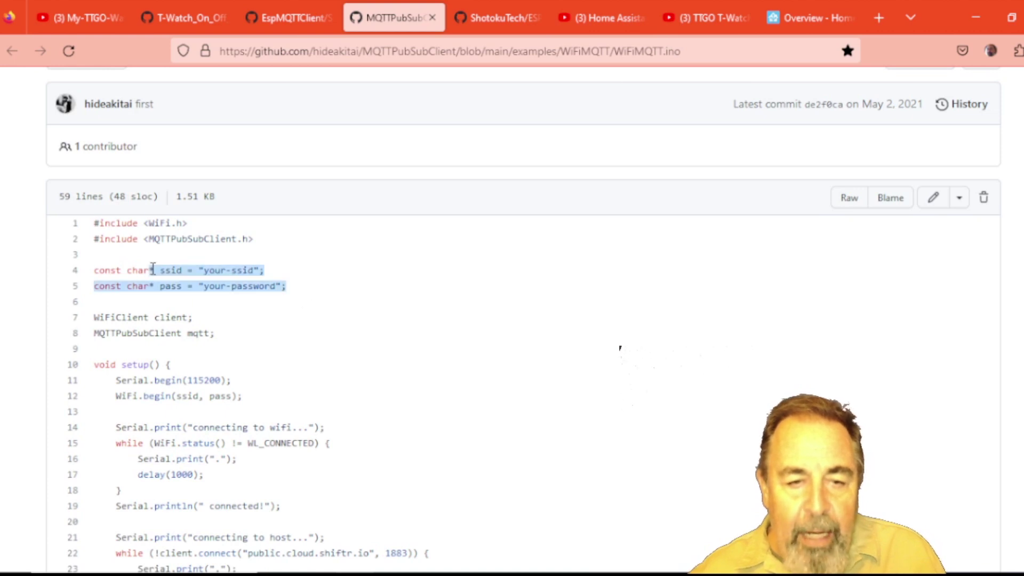
scroll(496, 347, "down", 3)
scroll(496, 336, "down", 4)
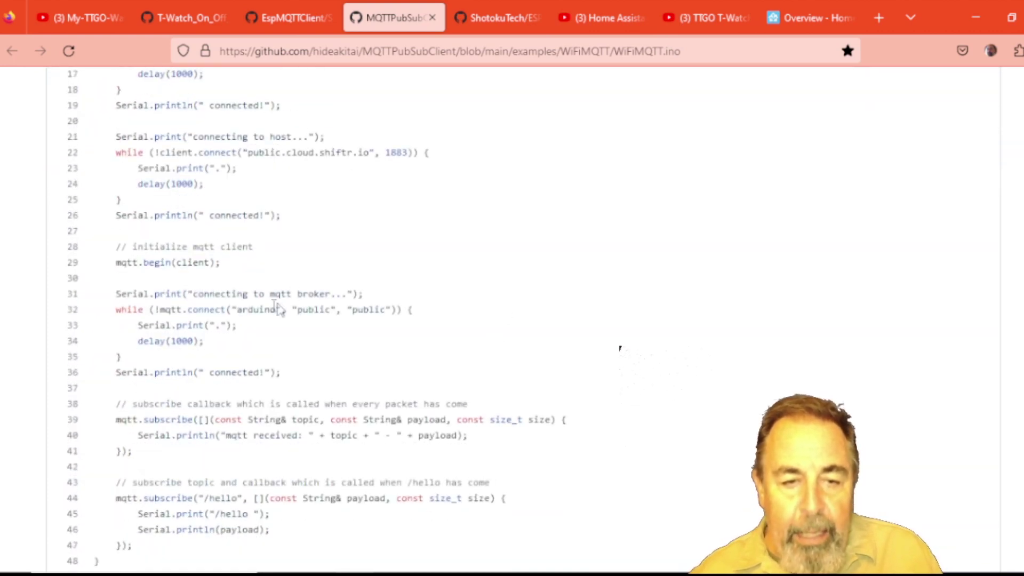
double_click(251, 311)
double_click(306, 310)
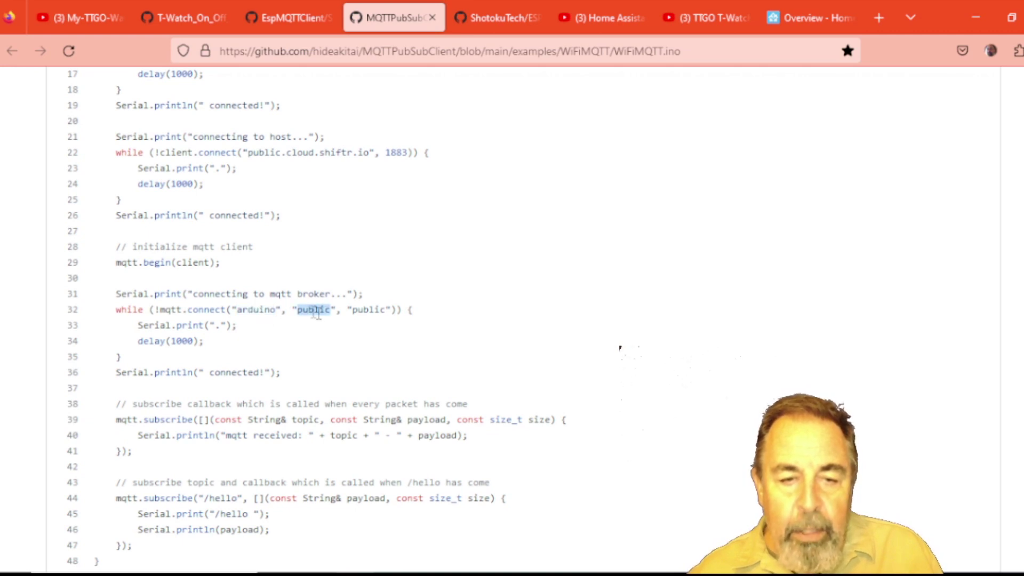
double_click(373, 311)
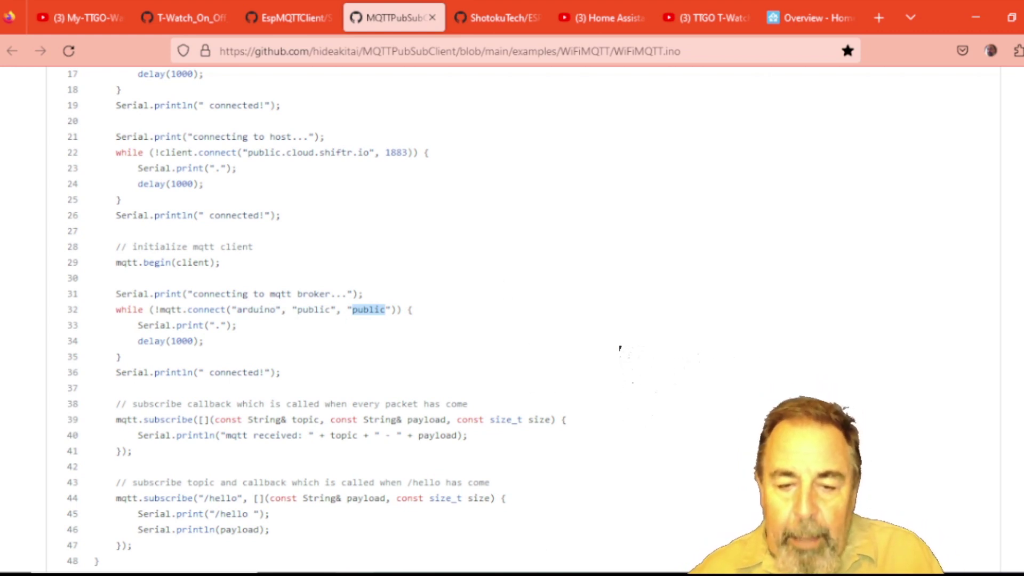
mouse_move(549, 574)
left_click(423, 549)
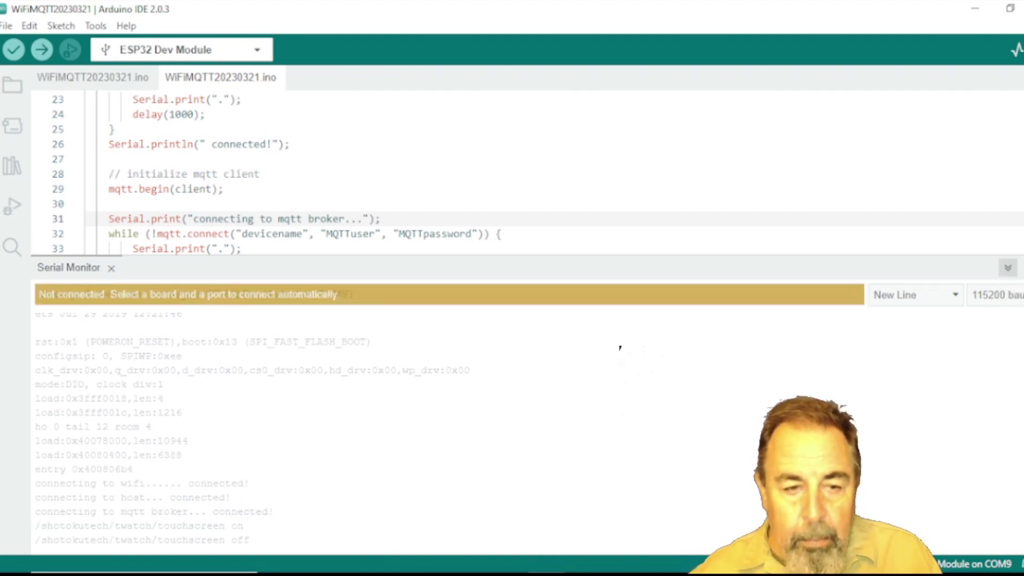
- Clear the Serial Monitor output, watch the touchscreen on message arrive, then bring up Home Assistant's Overview
left_click(1016, 269)
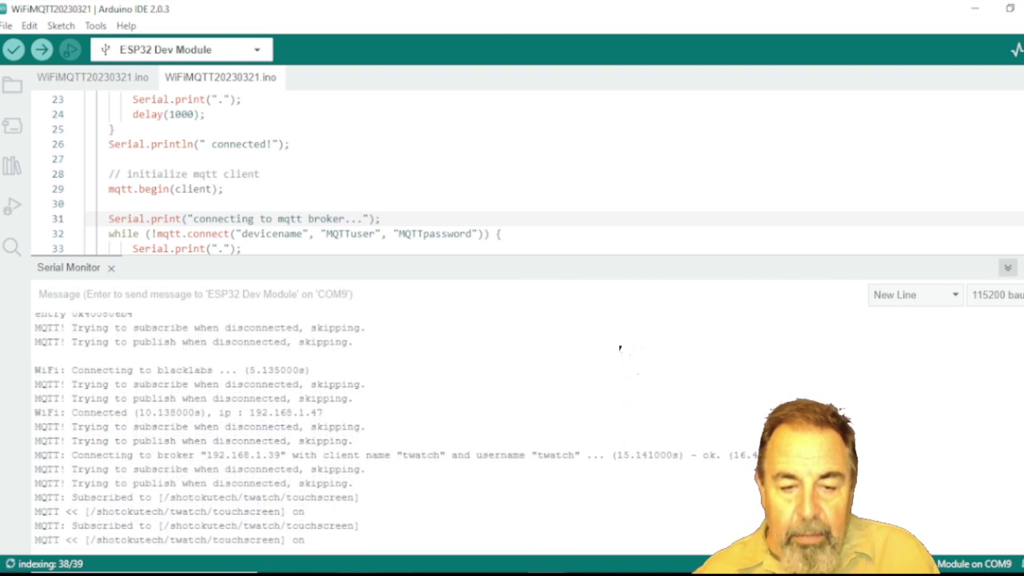
key("alt+Tab")
left_click(804, 18)
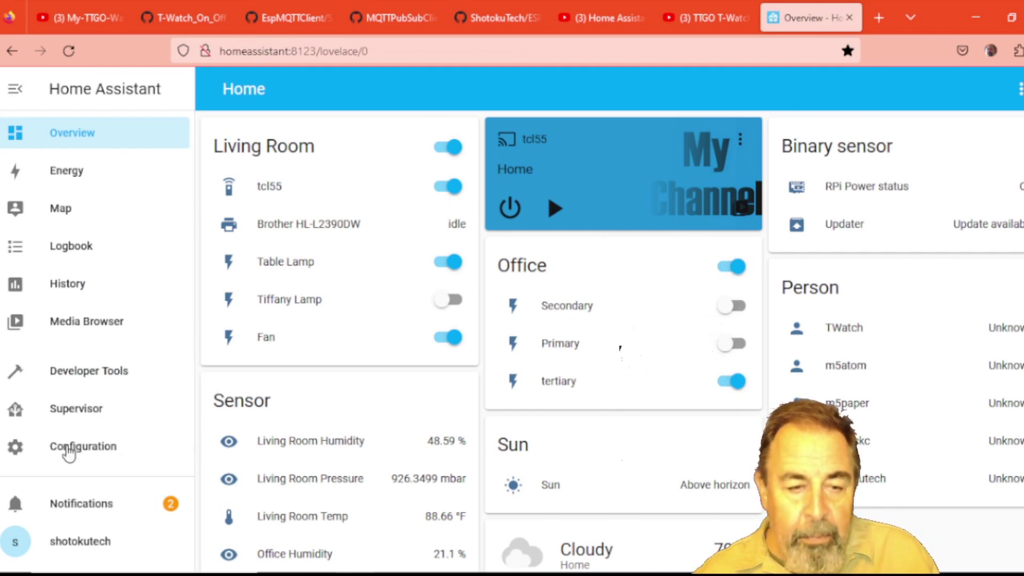
- Open the Mosquitto broker MQTT settings from Configuration > Integrations
left_click(67, 452)
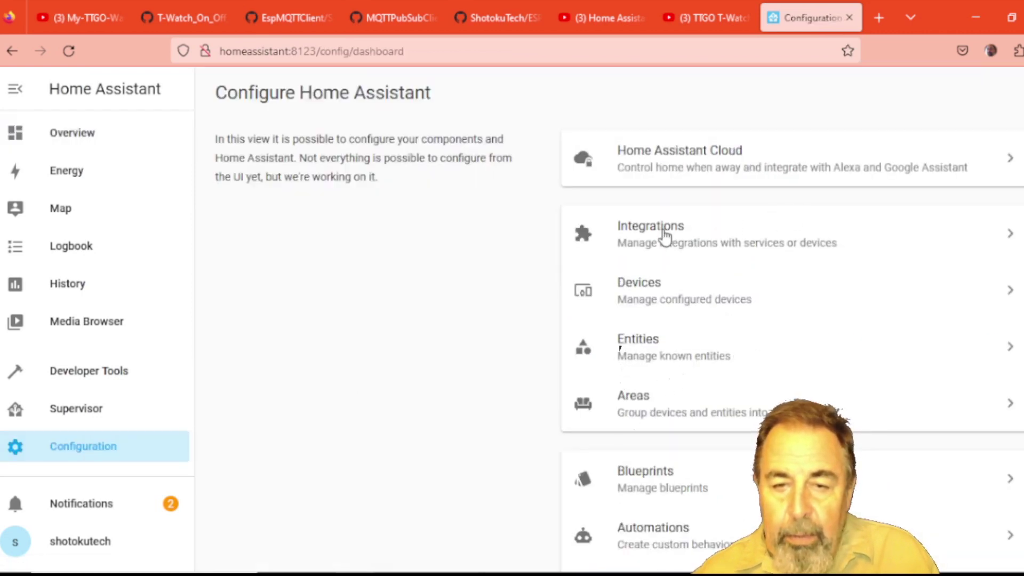
left_click(664, 234)
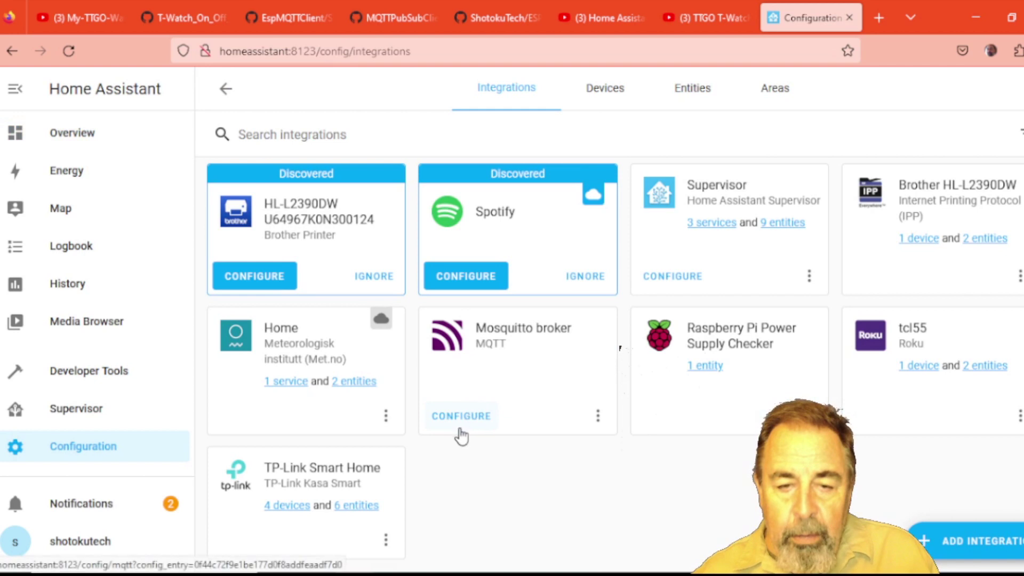
left_click(459, 423)
scroll(475, 421, "down", 1)
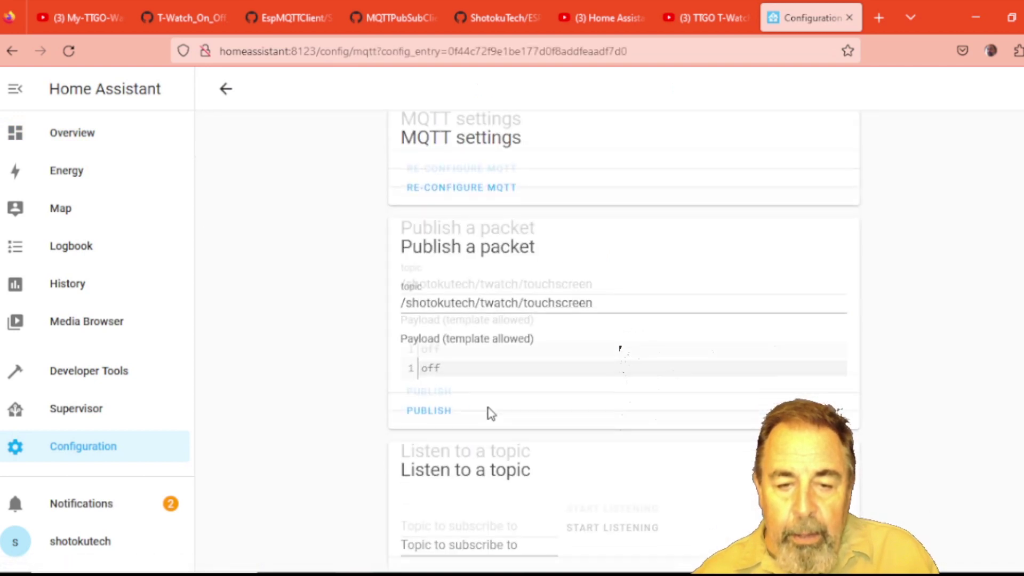
- Listen to the copied /shotokutech/twatch/touchscreen topic, confirm on/off messages, then return to Overview
left_click_drag(598, 274, 355, 263)
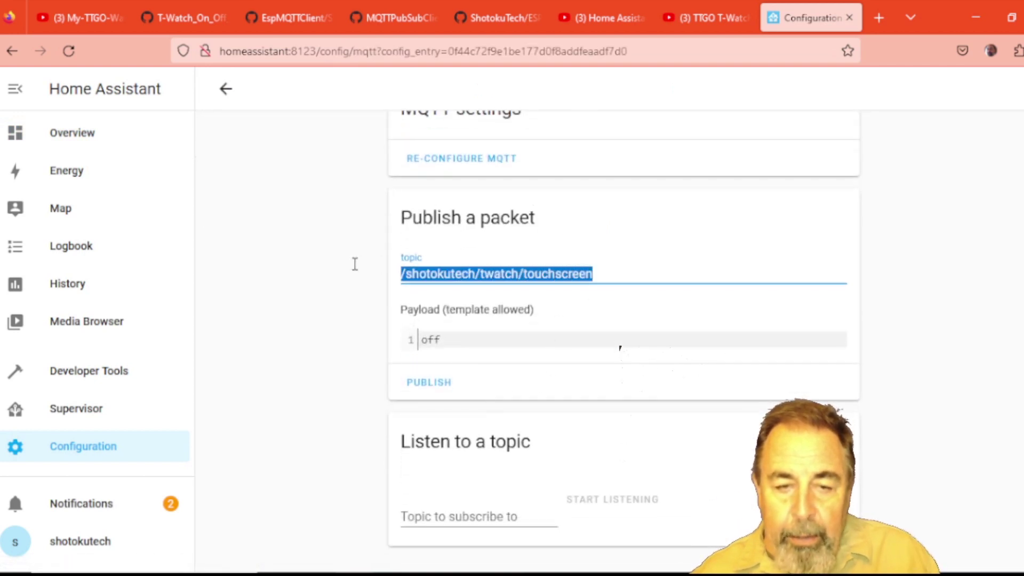
key("ctrl+c")
left_click(457, 515)
key("ctrl+v")
left_click(601, 501)
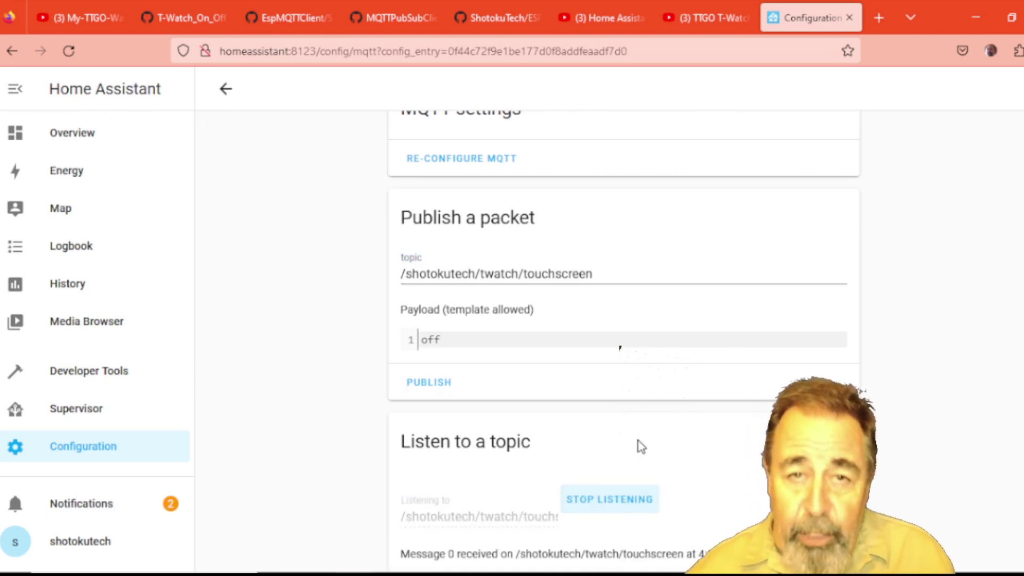
scroll(640, 446, "down", 2)
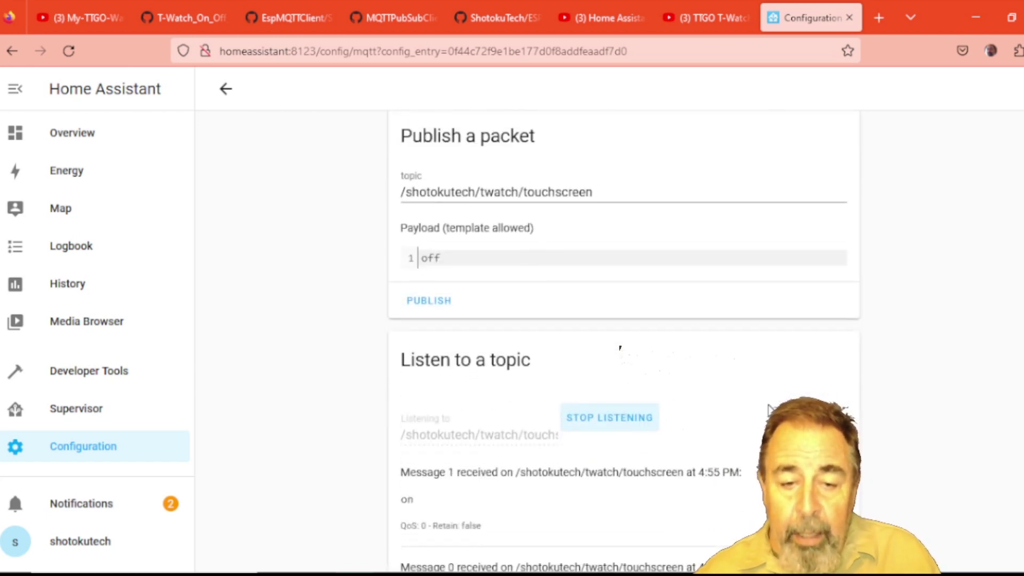
scroll(768, 409, "down", 2)
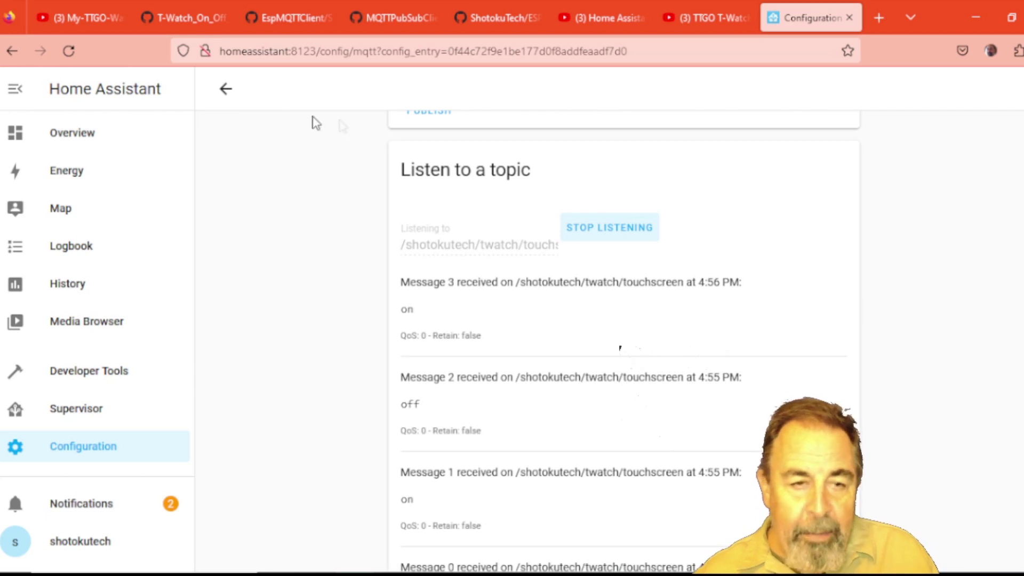
left_click(53, 143)
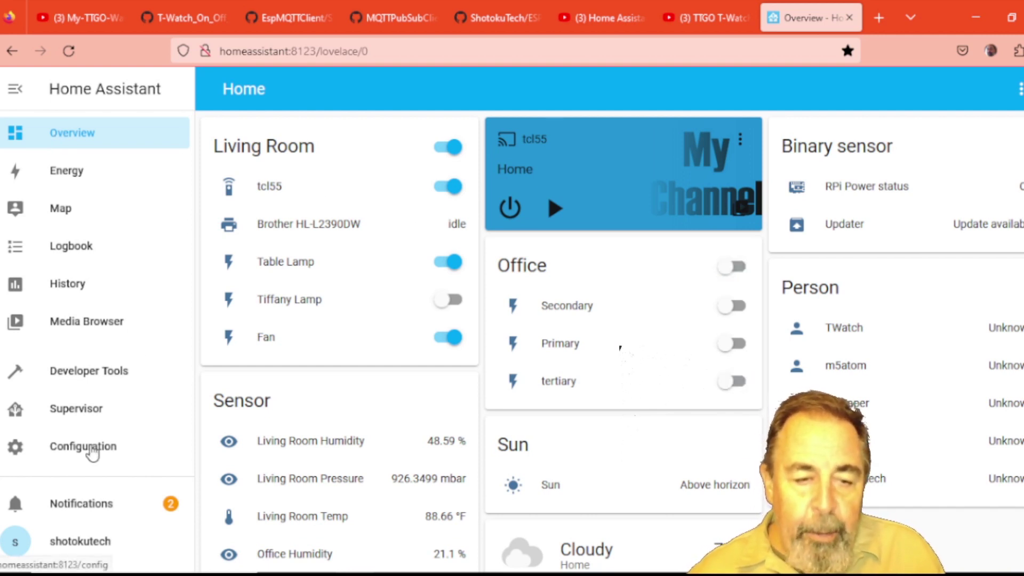
- Open the TWatchOn automation for editing from Configuration > Automations
left_click(93, 453)
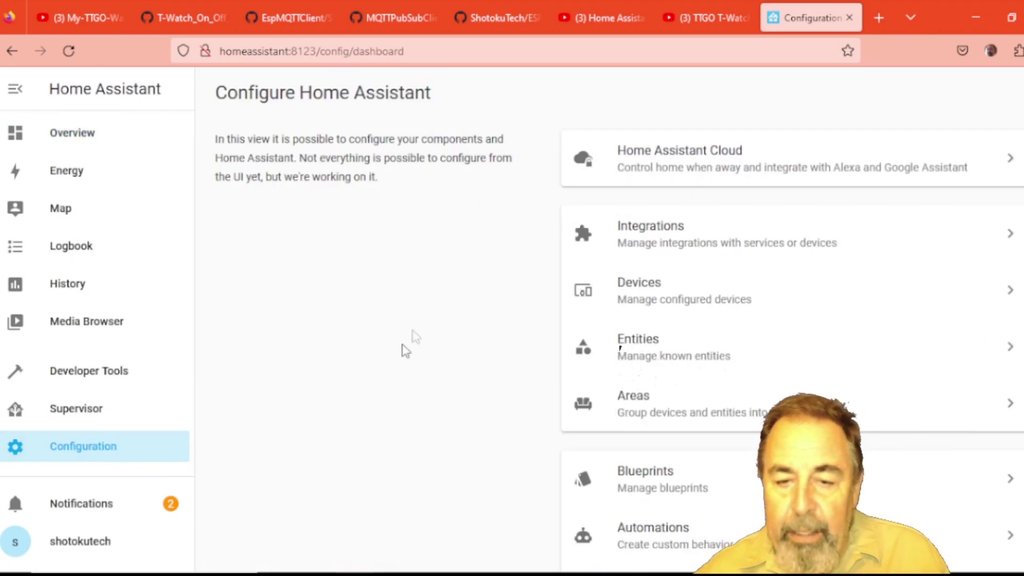
scroll(419, 325, "down", 4)
left_click(678, 303)
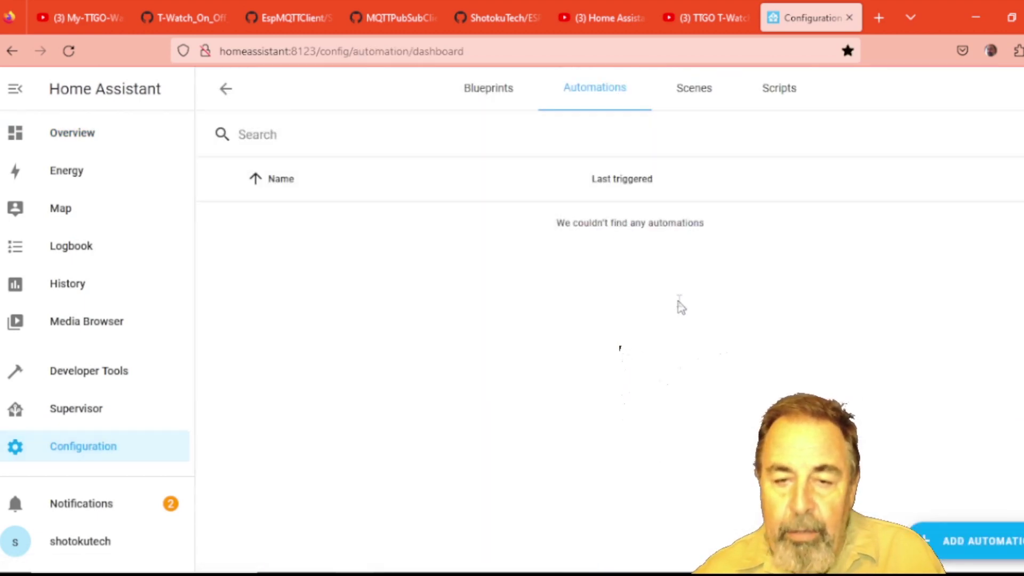
scroll(485, 361, "down", 1)
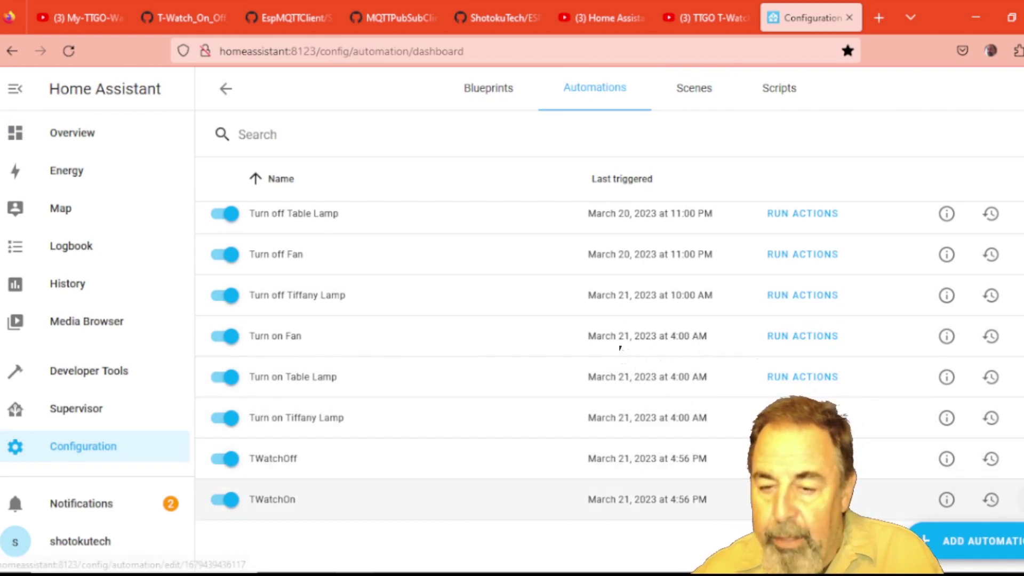
left_click(1016, 499)
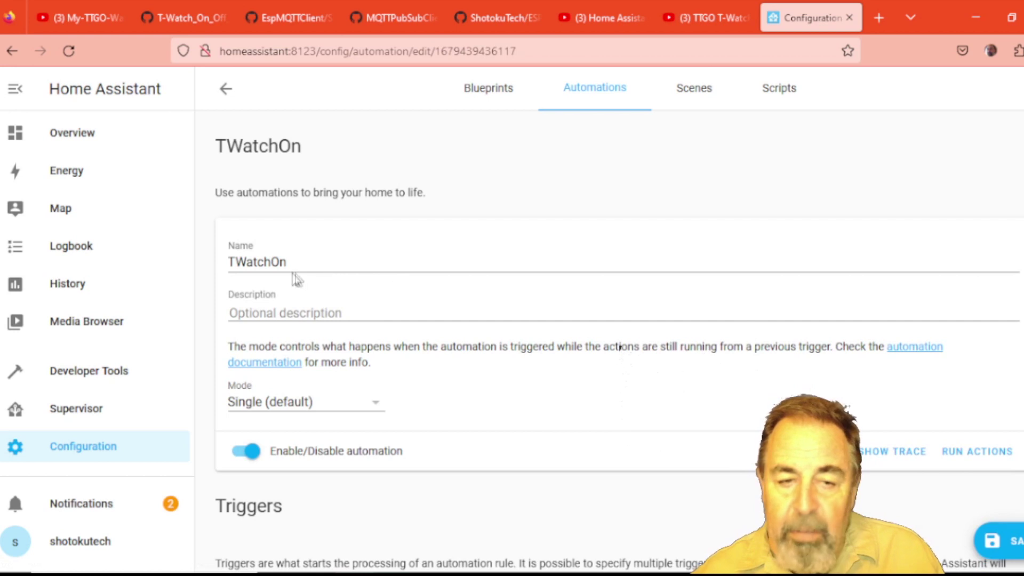
- Check TWatchOn's MQTT trigger on /shotokutech/twatch/touchscreen with payload on, then leave the editor
left_click_drag(301, 260, 227, 269)
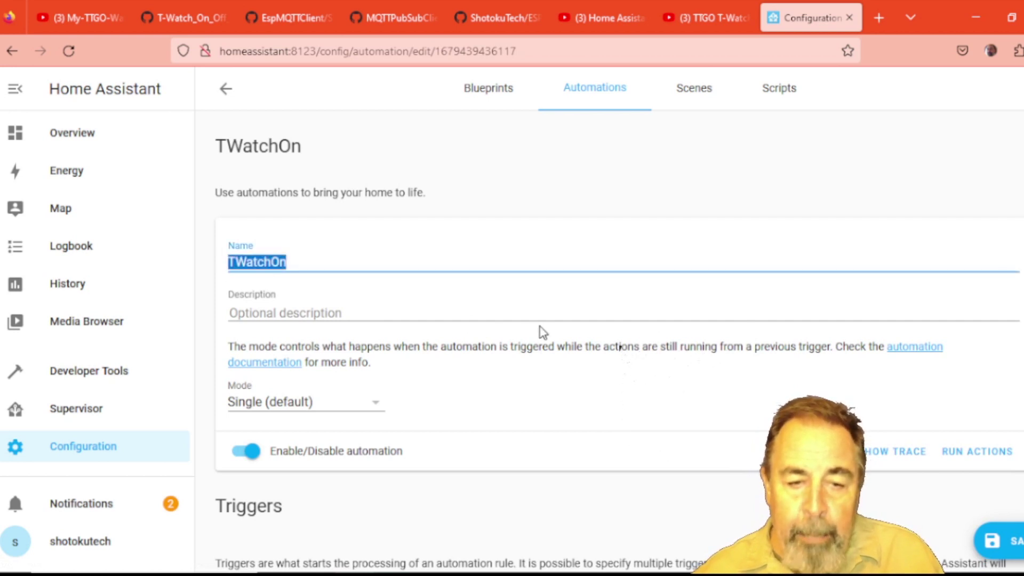
scroll(544, 331, "down", 5)
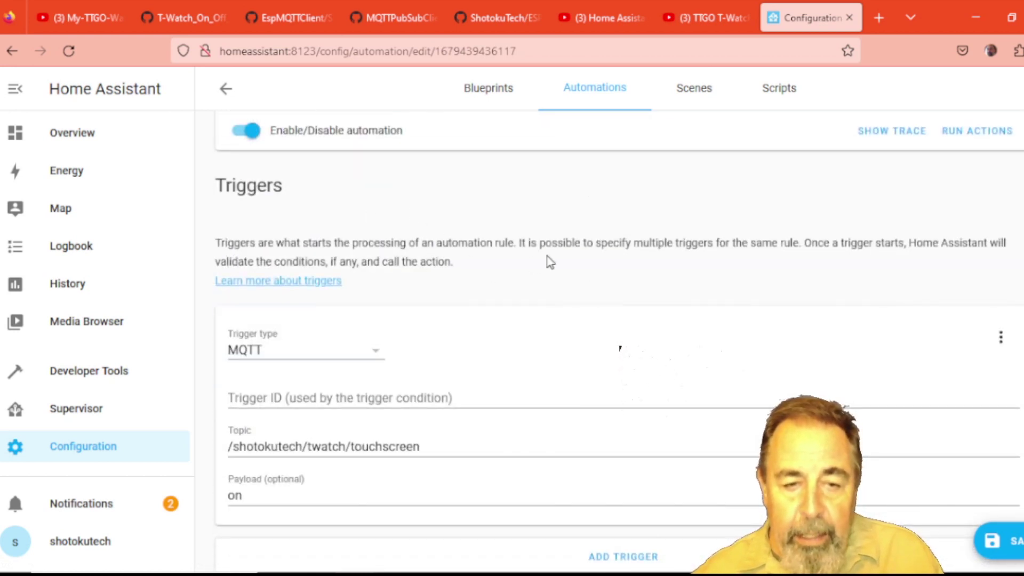
scroll(550, 261, "down", 3)
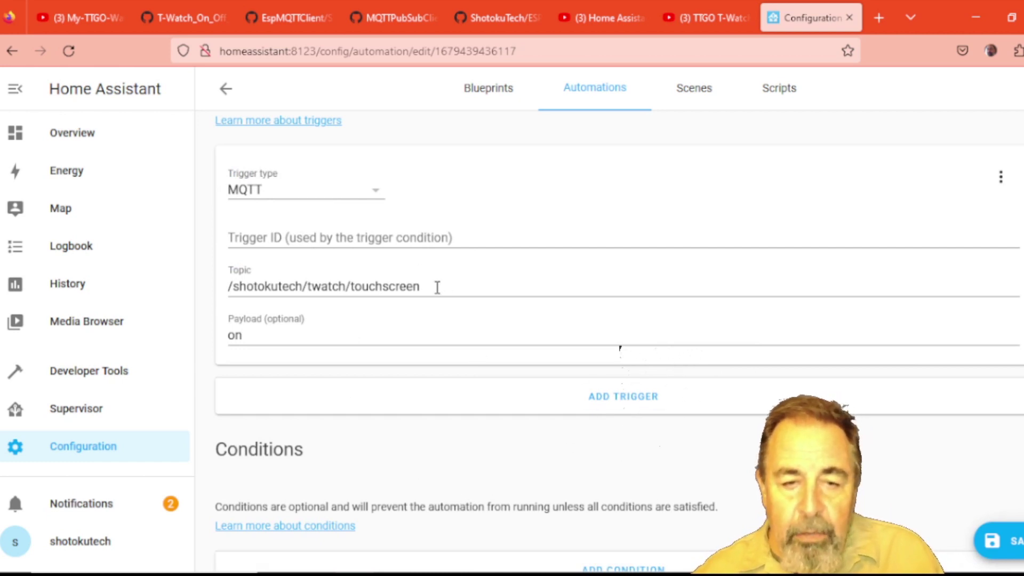
left_click_drag(436, 286, 191, 287)
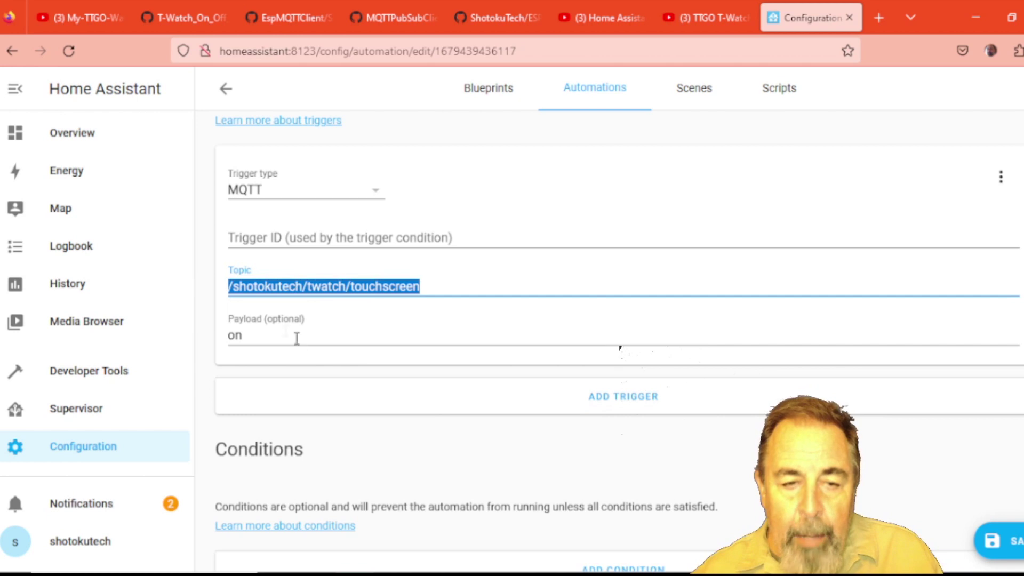
left_click_drag(260, 337, 228, 335)
scroll(297, 381, "down", 7)
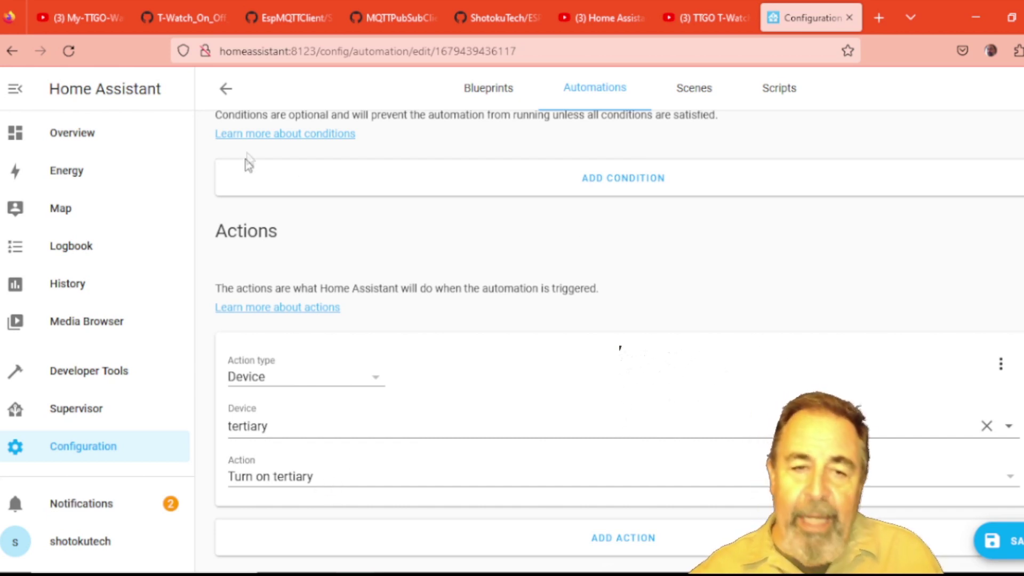
left_click(232, 85)
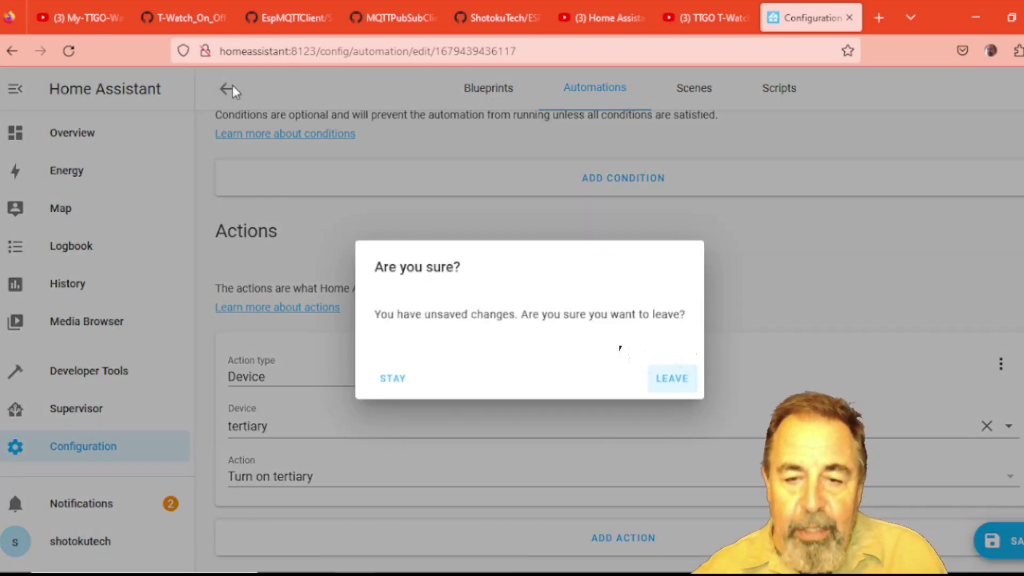
- Discard the TWatchOn changes and open the TWatchOff automation
left_click(673, 379)
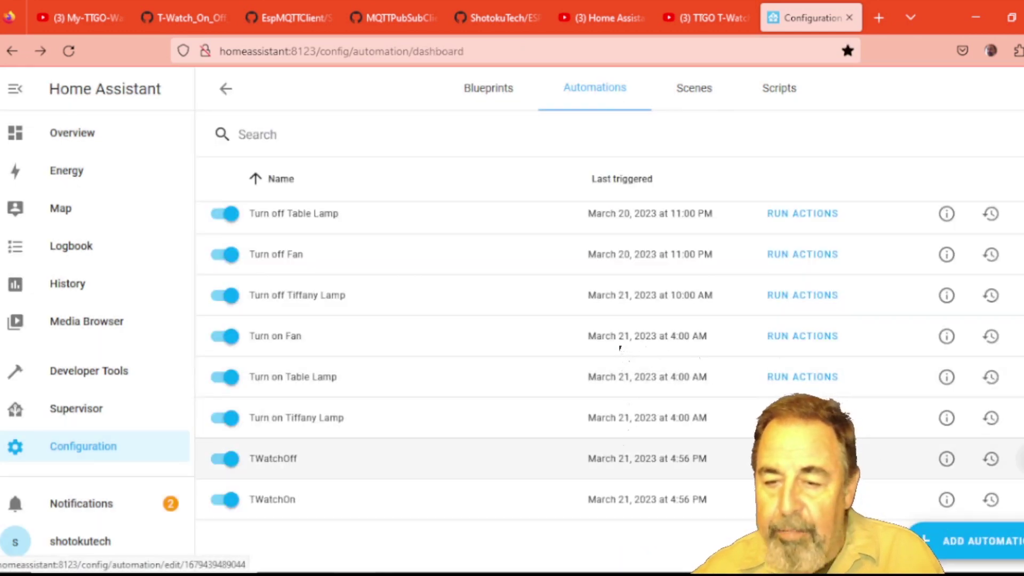
left_click(1013, 459)
left_click(307, 264)
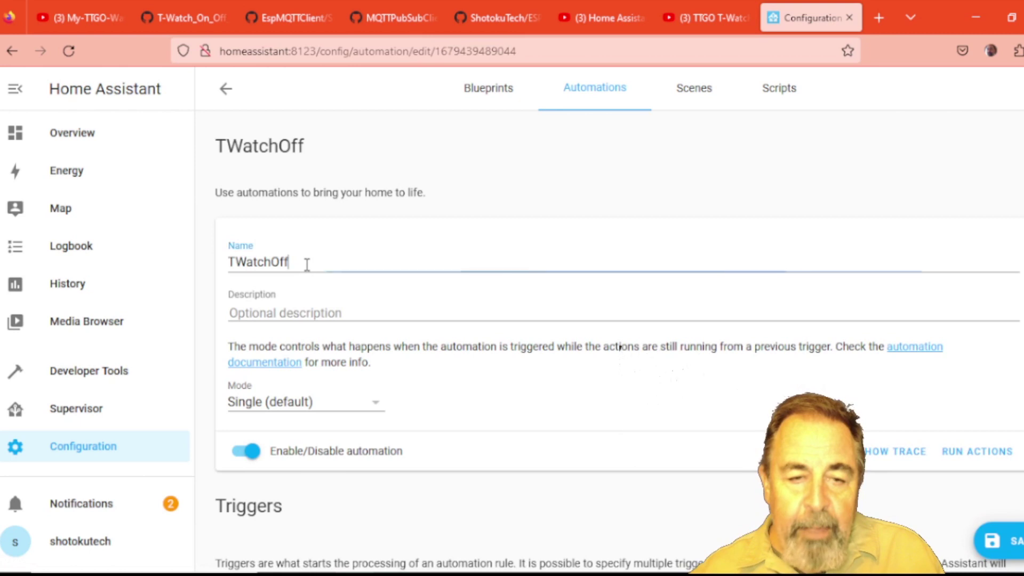
- Check TWatchOff's touchscreen topic trigger with payload off, then show the ESP32_Home_Assistant_Examples repository
scroll(422, 349, "down", 5)
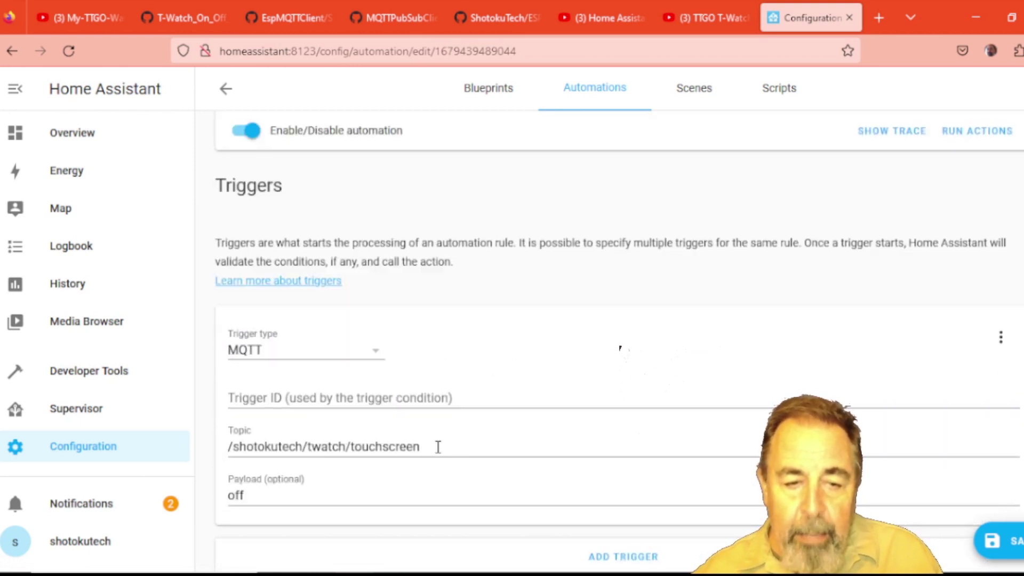
left_click_drag(437, 447, 213, 450)
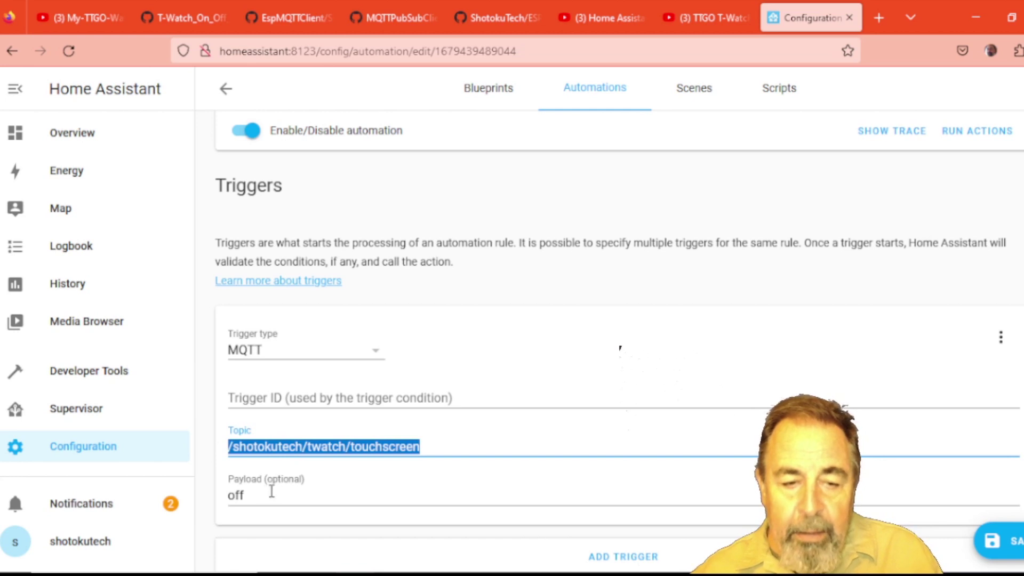
left_click(320, 489)
scroll(334, 482, "down", 9)
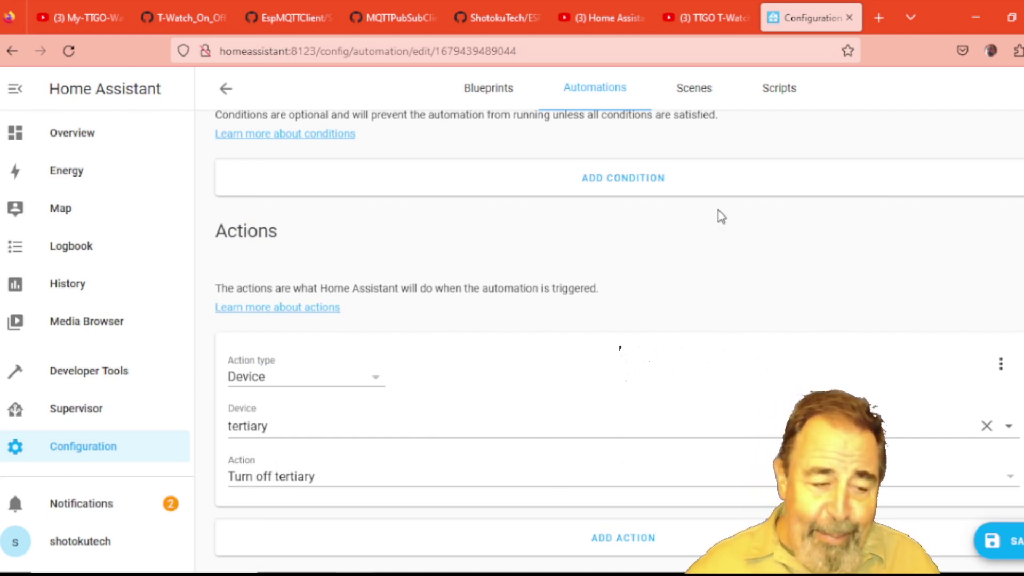
left_click(502, 17)
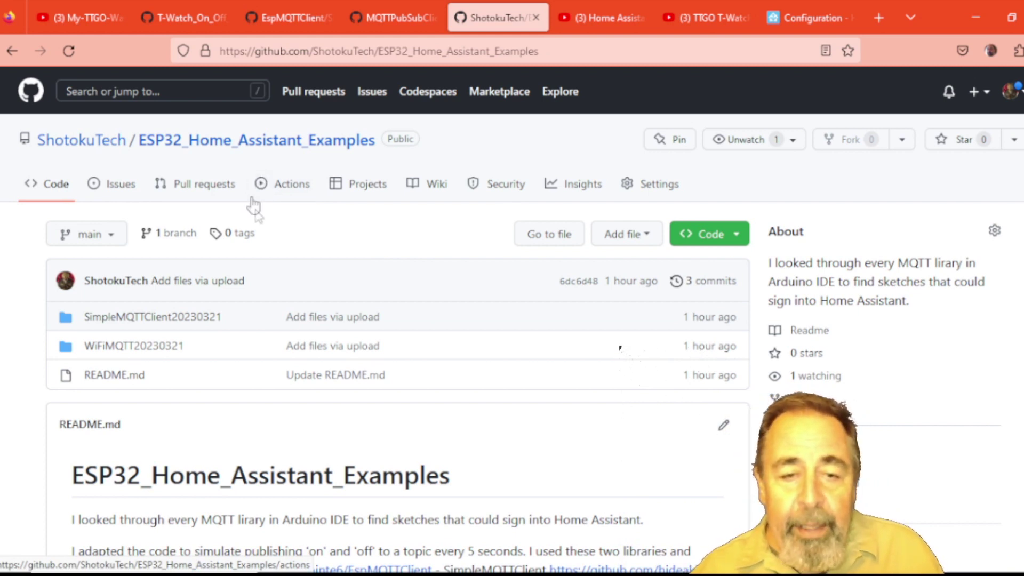
- Show the T-Watch_On_Off_GUI README, then the Home Assistant YouTube playlist
left_click(187, 19)
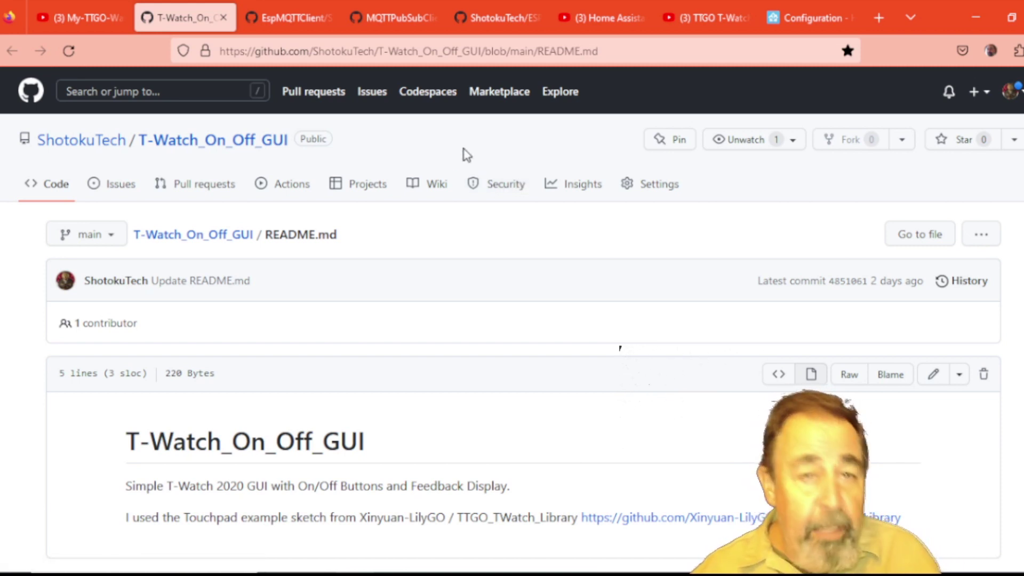
left_click(615, 22)
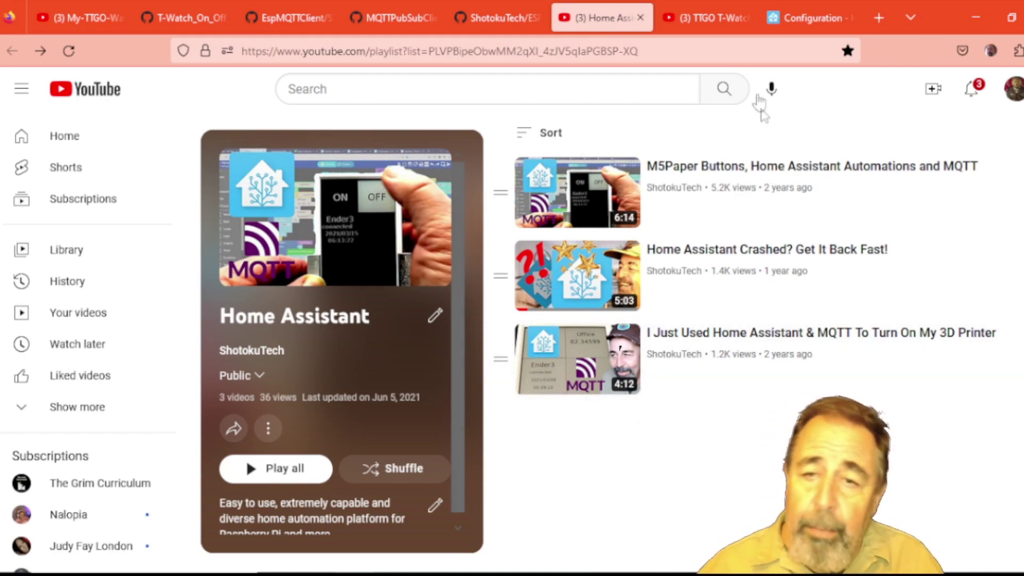
- Bring up the TTGO T-Watch 2020 ESP32 Programmable Watch playlist and scroll through its 35 videos
left_click(702, 20)
scroll(653, 296, "down", 1)
scroll(654, 296, "down", 2)
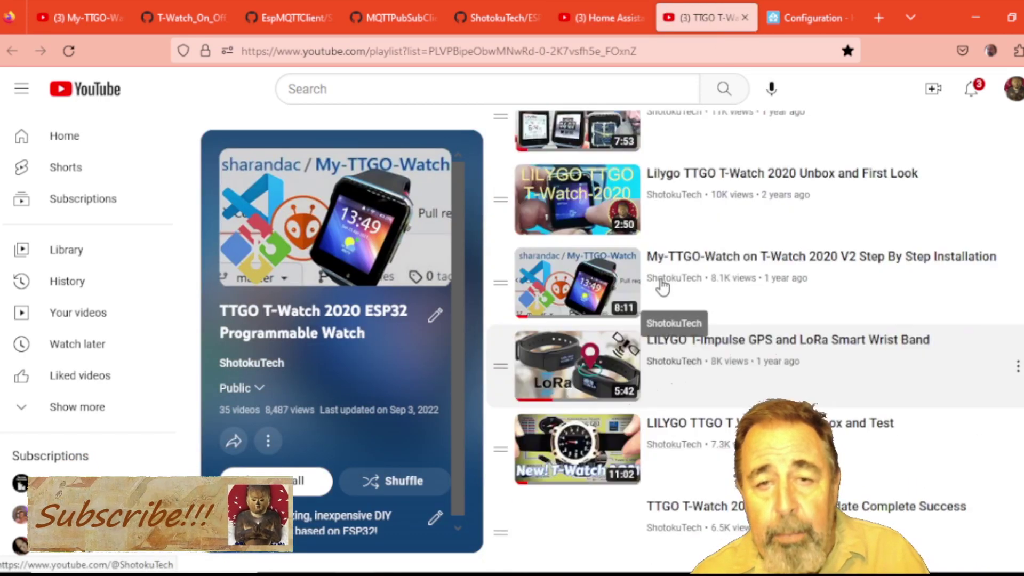
scroll(662, 286, "up", 2)
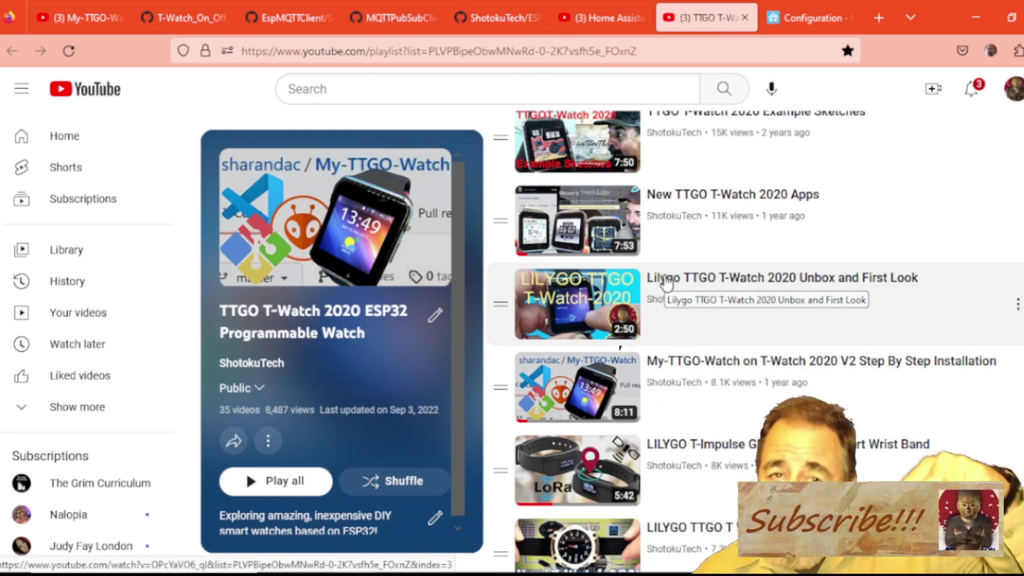